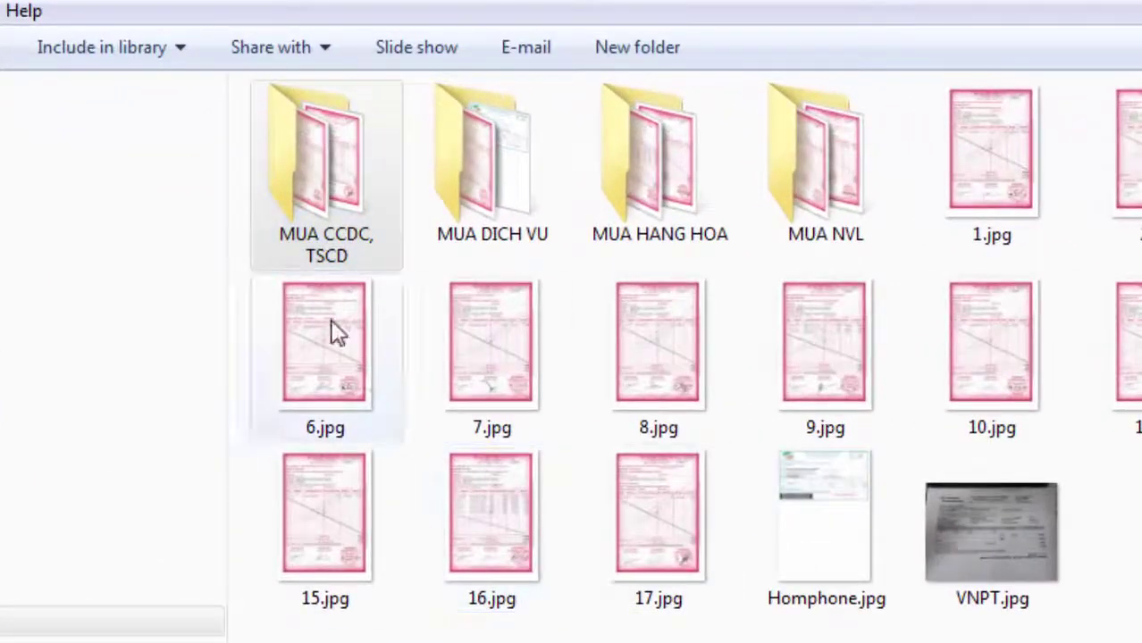
Open the MUA CCDC, TSCD folder and its invoice image 1.jpg
{"action": "double_click", "coordinate": [341, 192]}
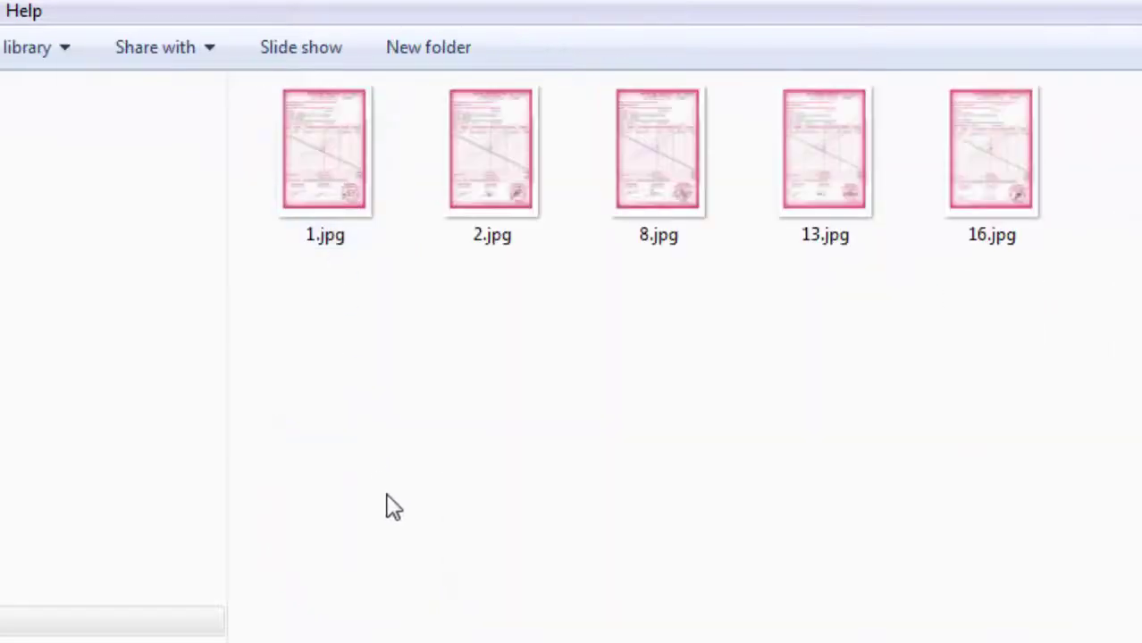
{"action": "double_click", "coordinate": [344, 119]}
Scroll through invoice 0000112 for the Máy uốn tôn priced at 402.250.000
{"action": "scroll", "coordinate": [896, 435], "scroll_direction": "up", "scroll_amount": 1}
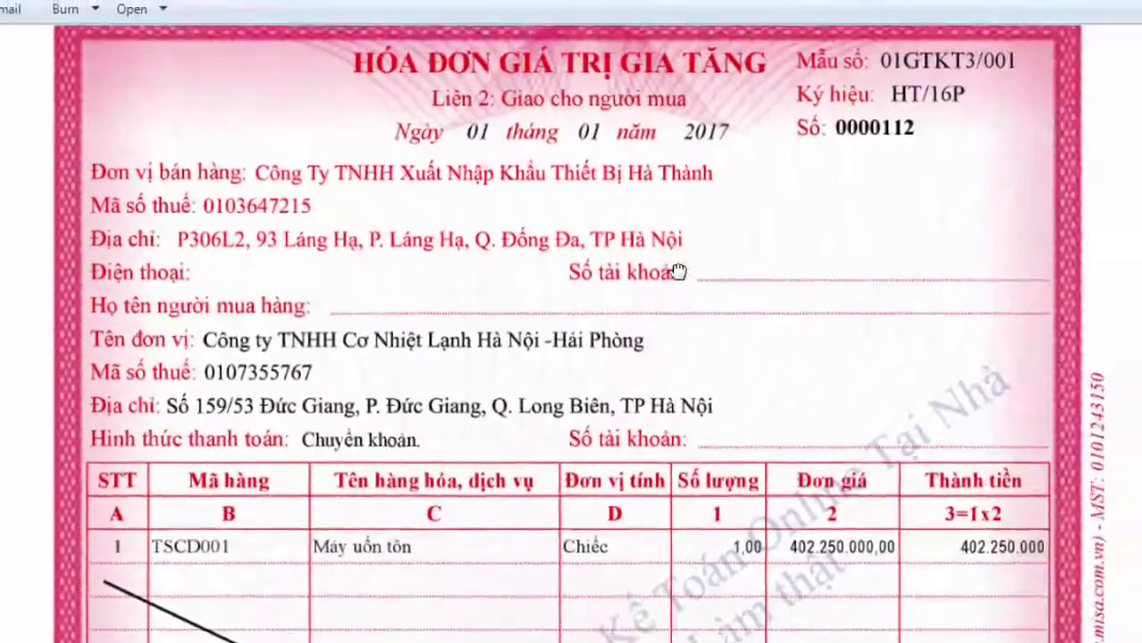
{"action": "scroll", "coordinate": [676, 271], "scroll_direction": "up", "scroll_amount": 1}
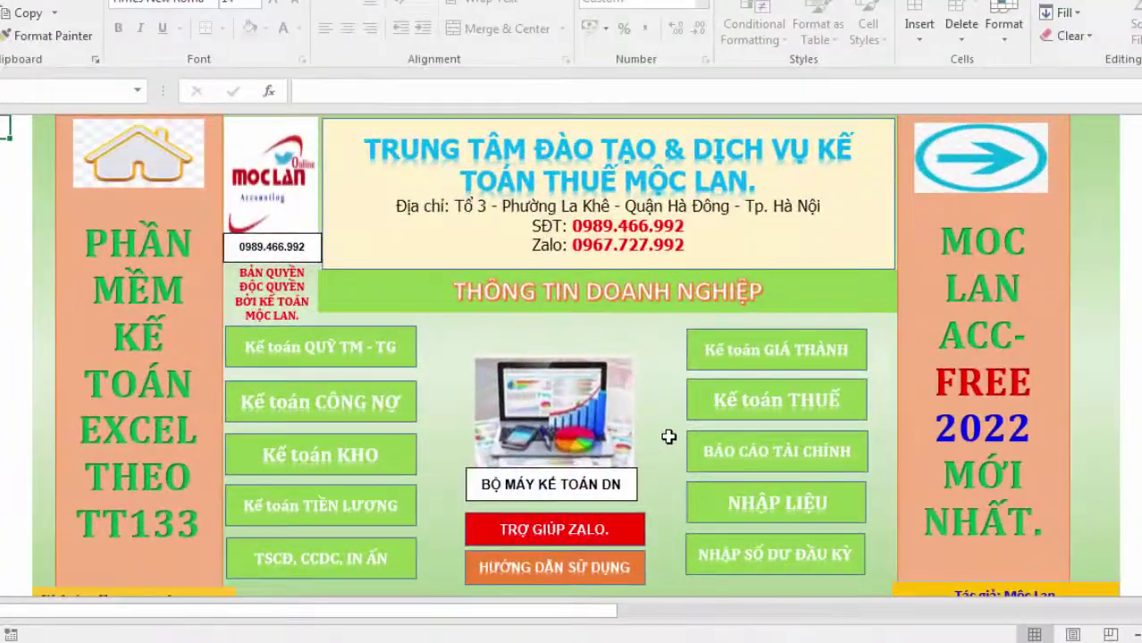
In the NHẬP LIỆU detail sheet, date journal line 3 as 01/01/2021
{"action": "left_click", "coordinate": [797, 517]}
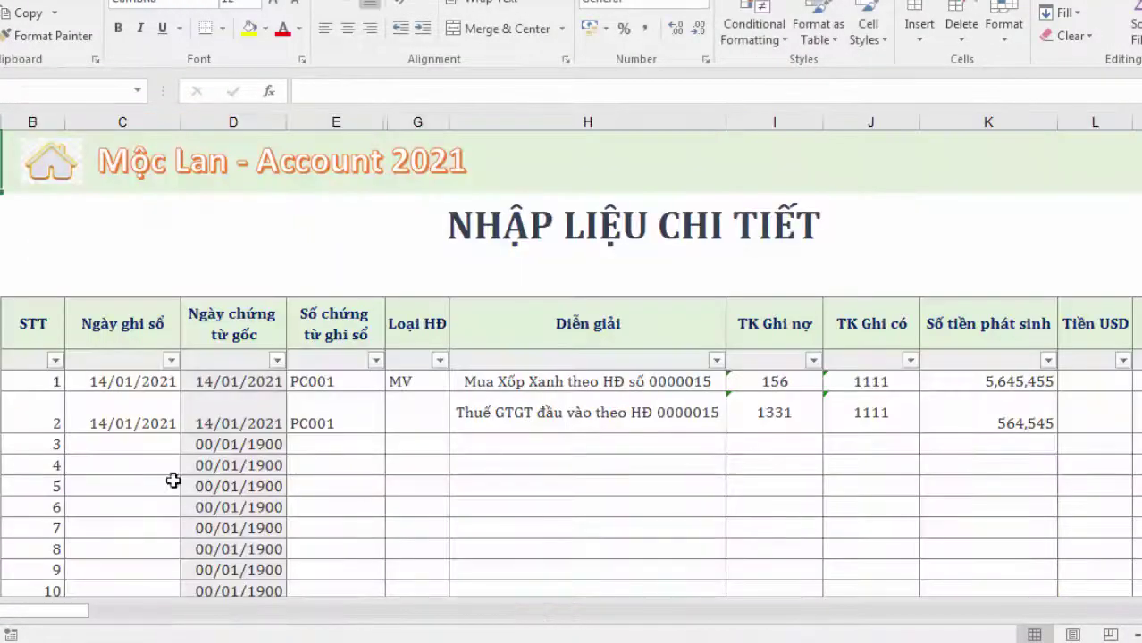
{"action": "left_click", "coordinate": [122, 444]}
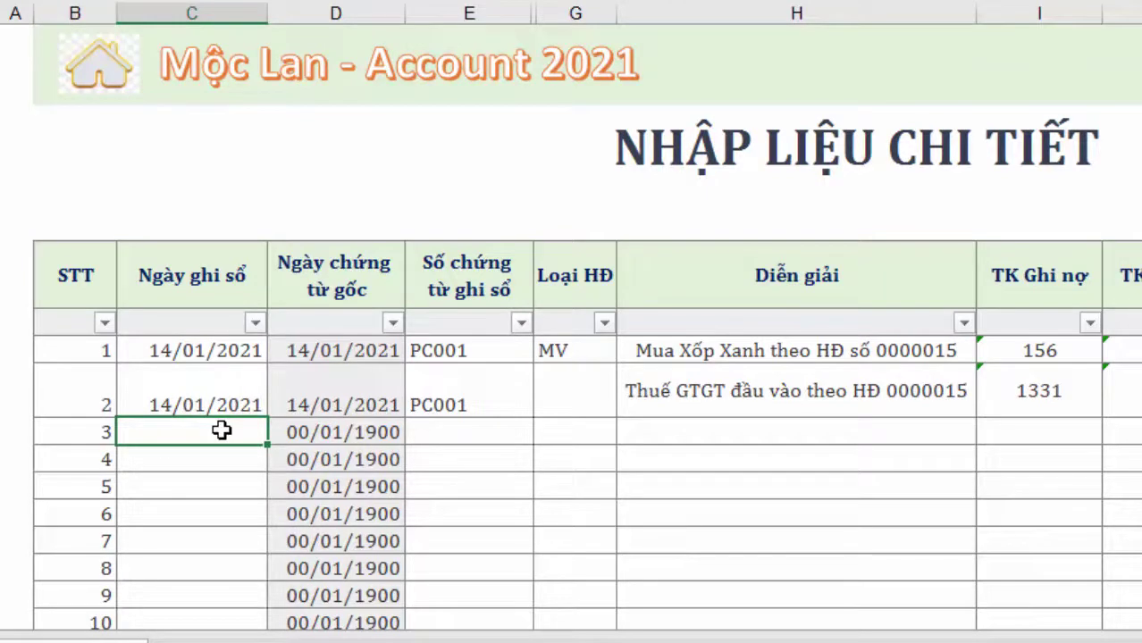
{"action": "type", "text": "01/01/2021"}
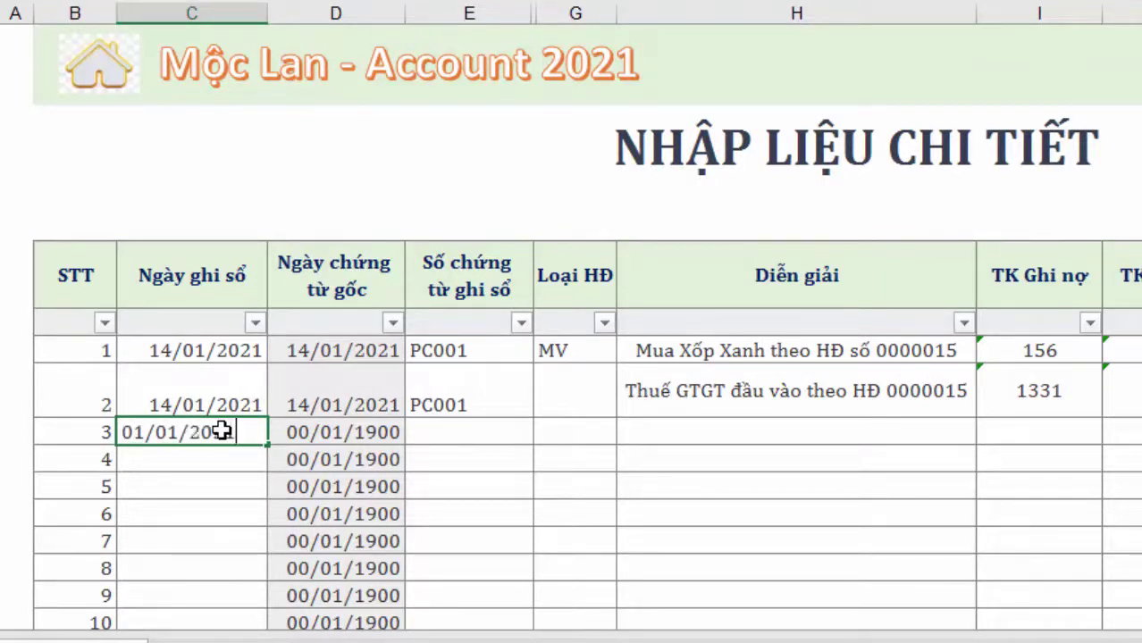
{"action": "left_click", "coordinate": [473, 430]}
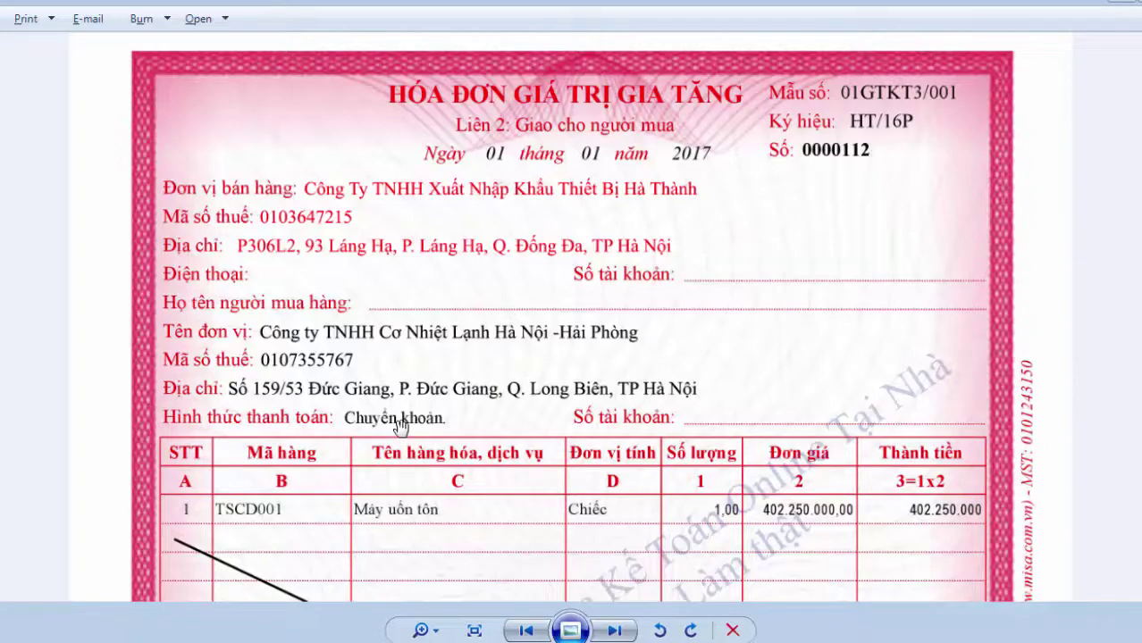
Zoom into invoice 0000112, then return to the Excel entry sheet
{"action": "scroll", "coordinate": [439, 540], "scroll_direction": "up", "scroll_amount": 2}
{"action": "key", "text": "alt+Tab"}
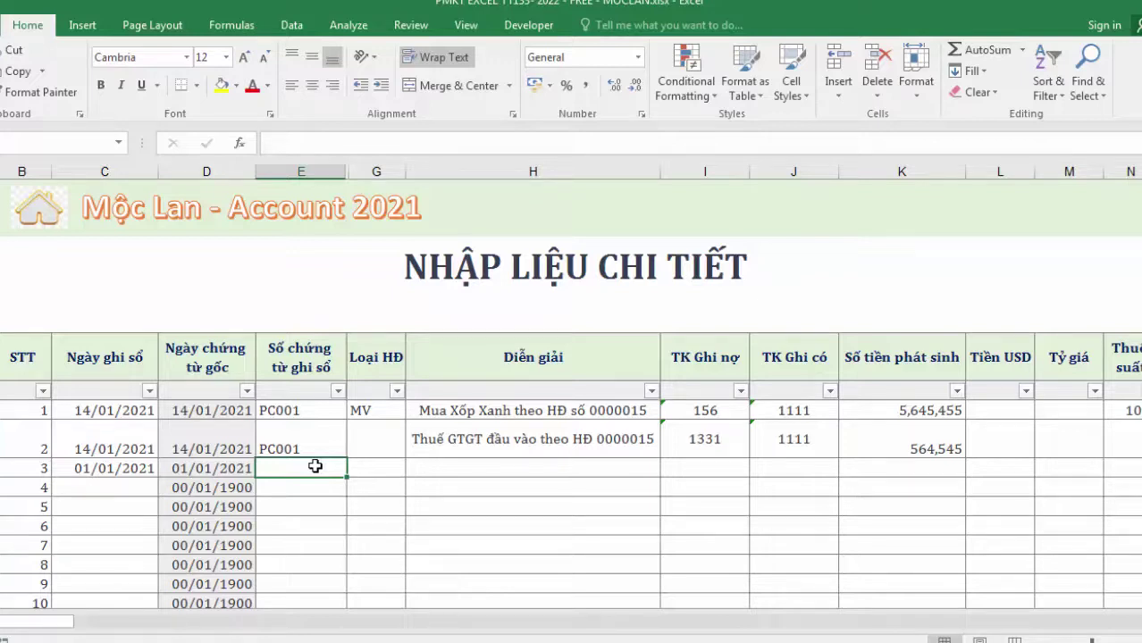
Give line 3 voucher number MH001 and invoice type MV
{"action": "type", "text": "M"}
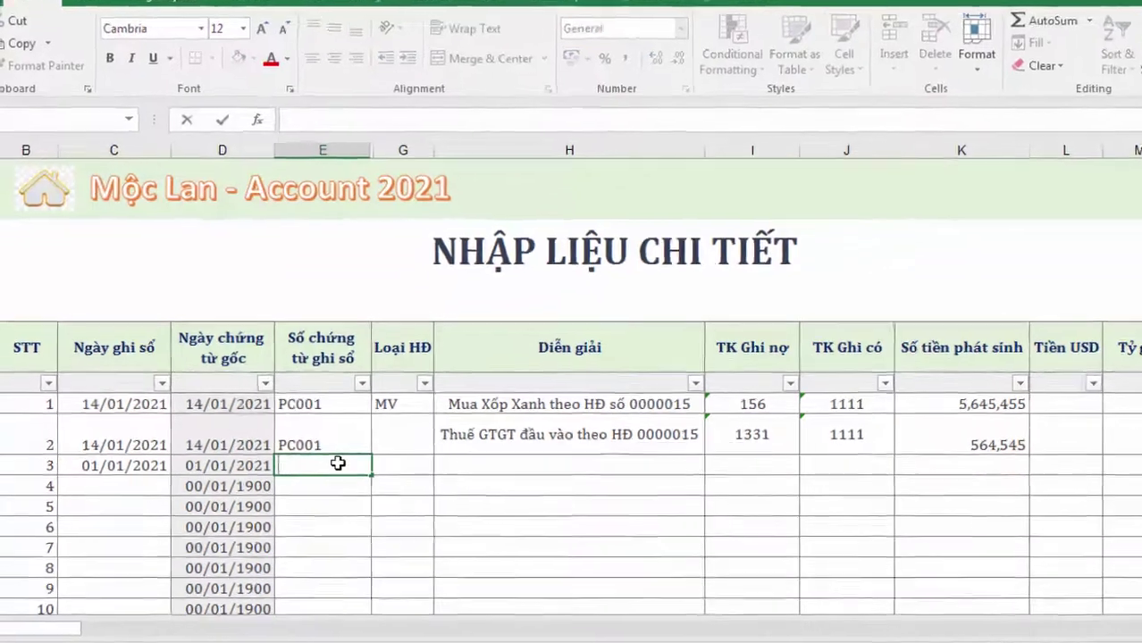
{"action": "type", "text": "H"}
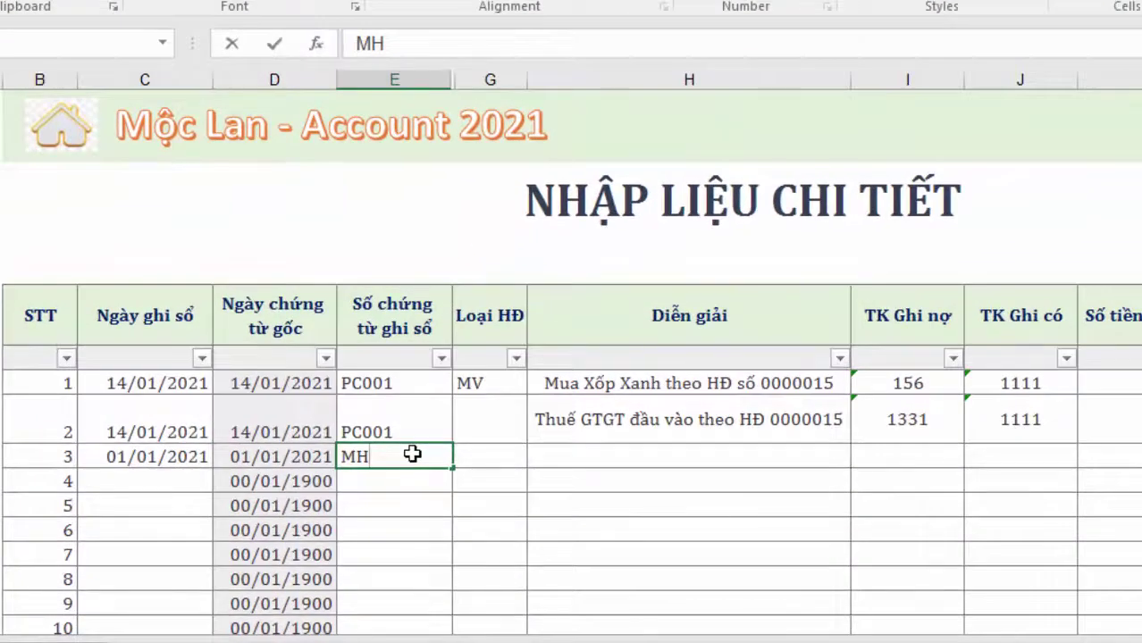
{"action": "type", "text": "001"}
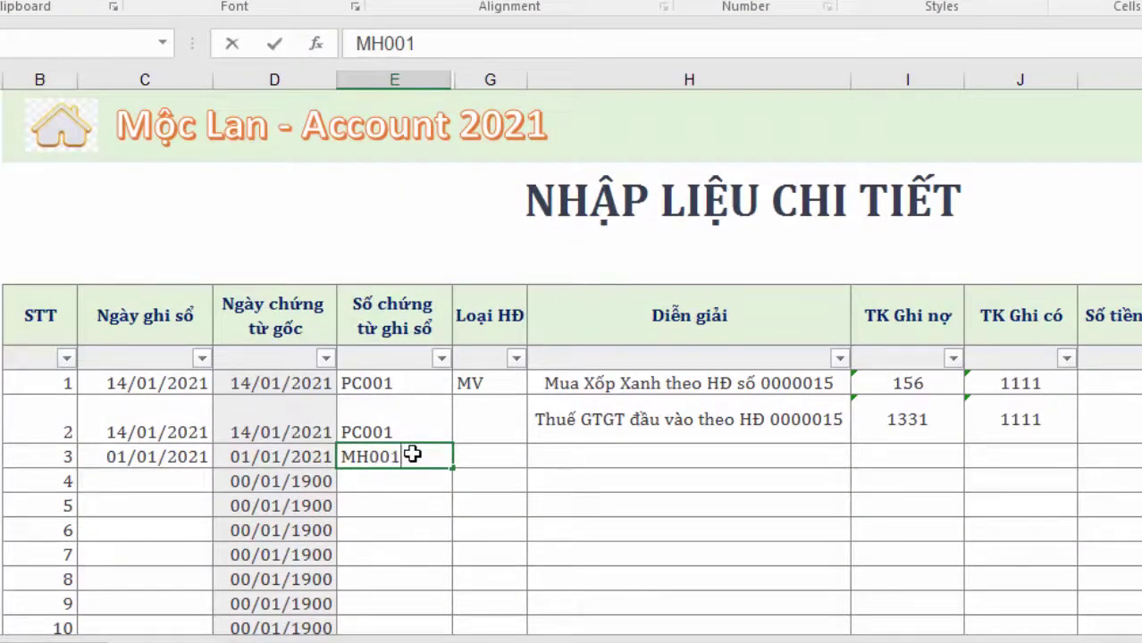
{"action": "key", "text": "ctrl+Return"}
{"action": "key", "text": "Return"}
{"action": "left_click", "coordinate": [482, 458]}
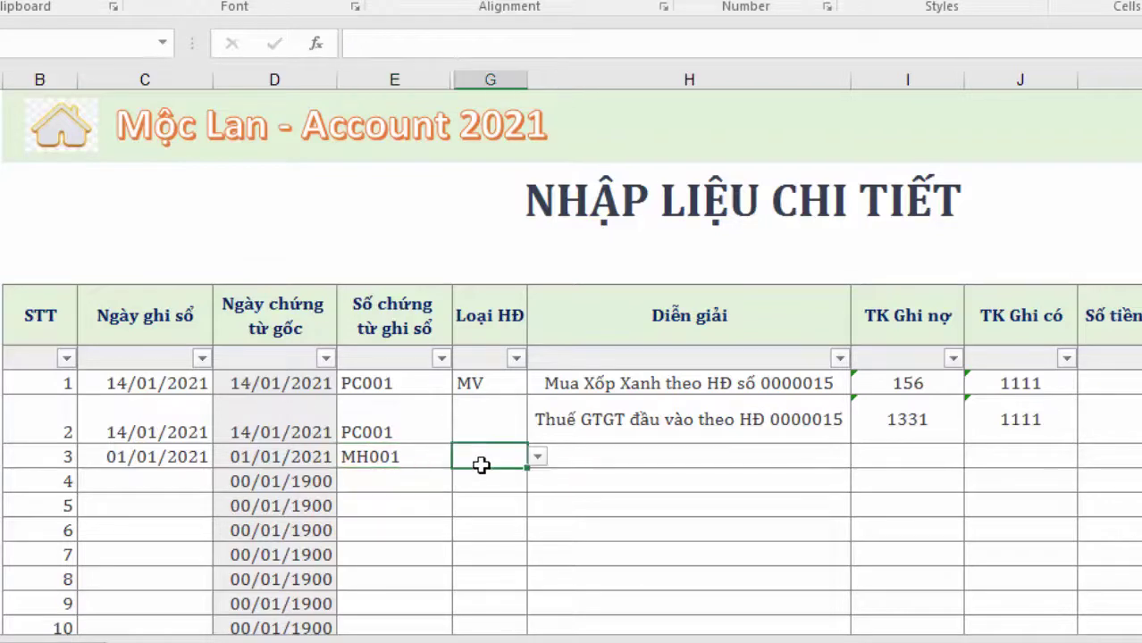
{"action": "left_click", "coordinate": [537, 457]}
{"action": "left_click", "coordinate": [516, 478]}
Enter the description 'Mua TSCĐ máy uôn tôn theo HĐ 0000112' in H3
{"action": "left_click", "coordinate": [581, 454]}
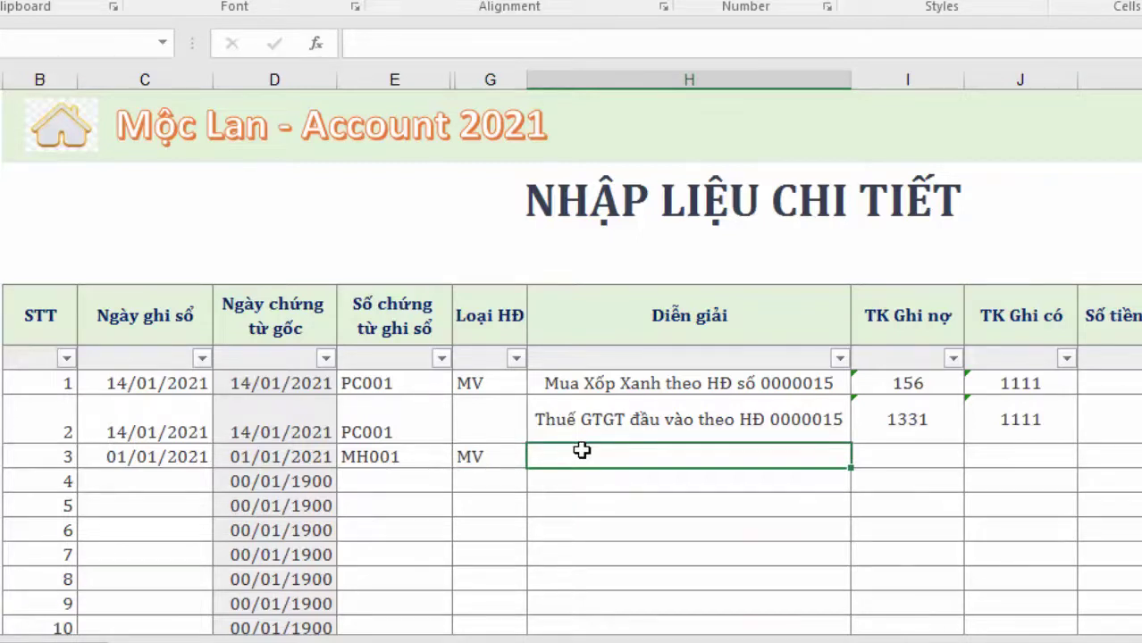
{"action": "type", "text": "Mua TSCĐ"}
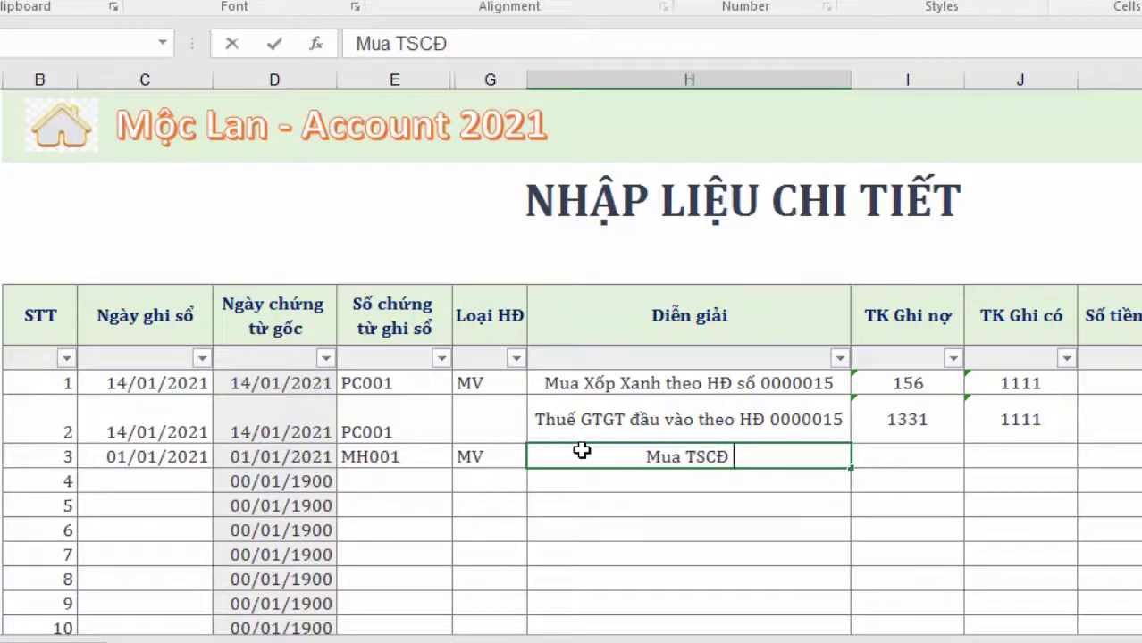
{"action": "type", "text": " máy uôn"}
{"action": "type", "text": " tôn theo H"}
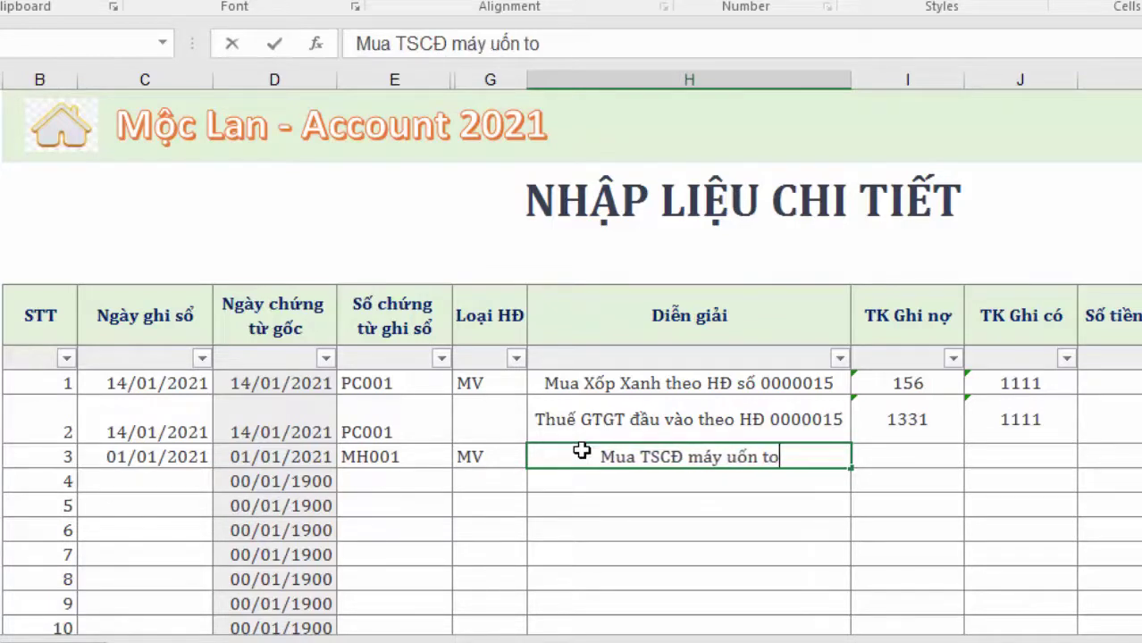
{"action": "type", "text": "Đ"}
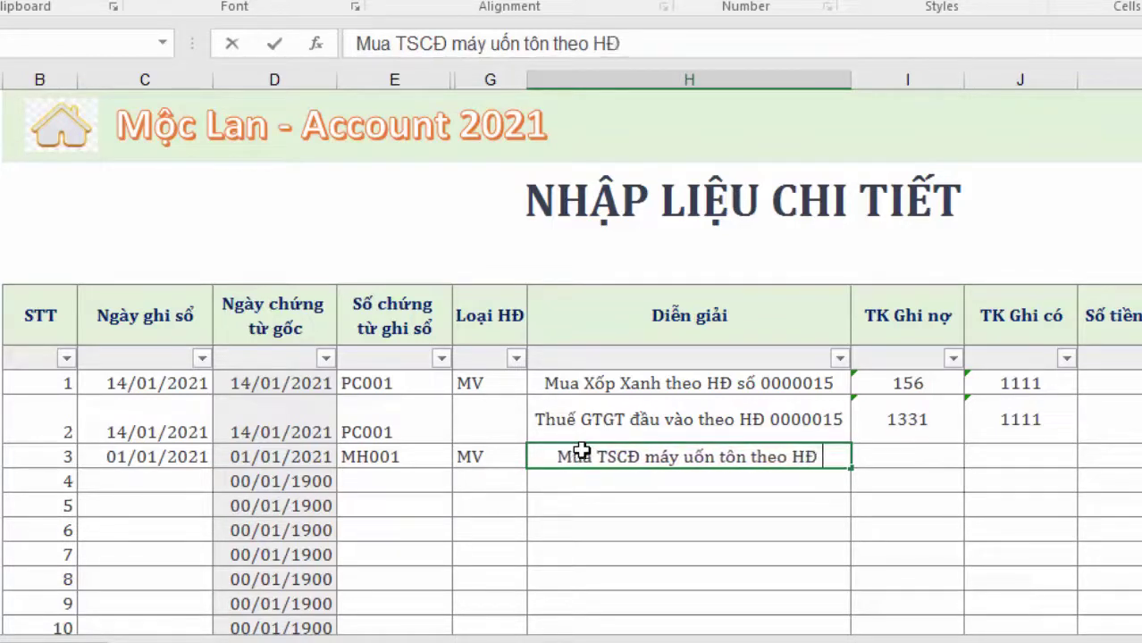
{"action": "key", "text": "alt+Tab"}
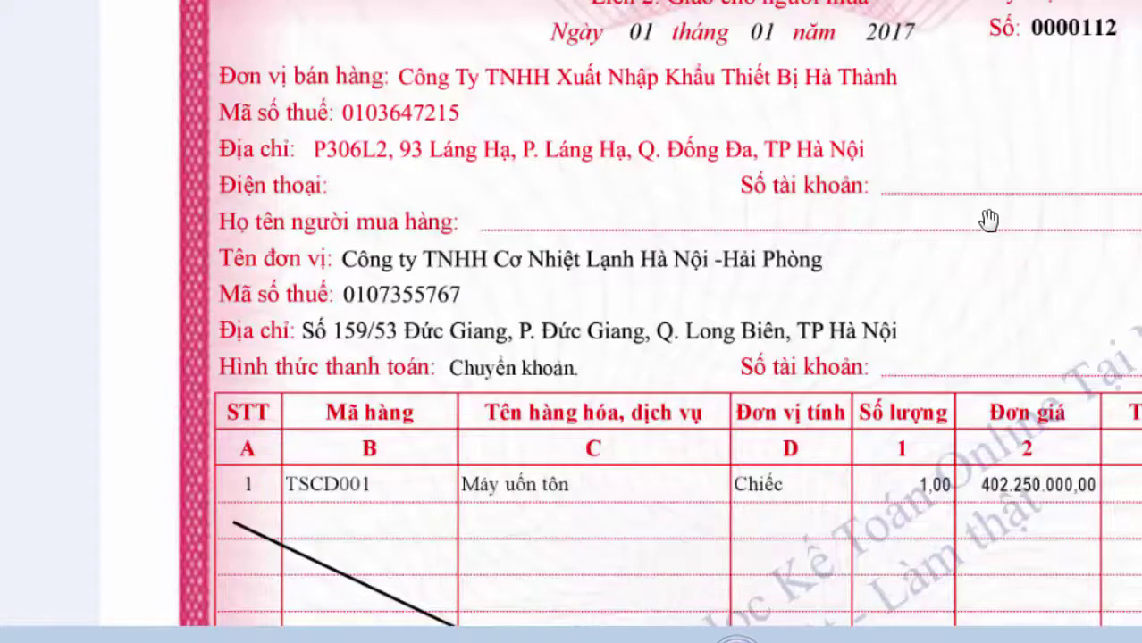
{"action": "key", "text": "alt+Tab"}
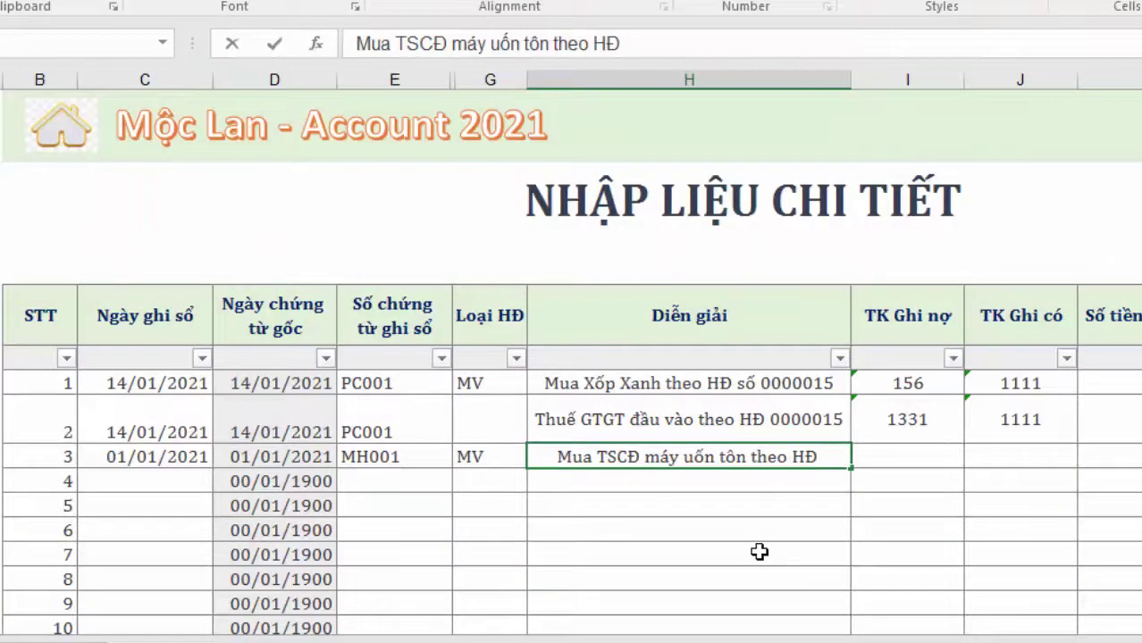
{"action": "type", "text": "0000112"}
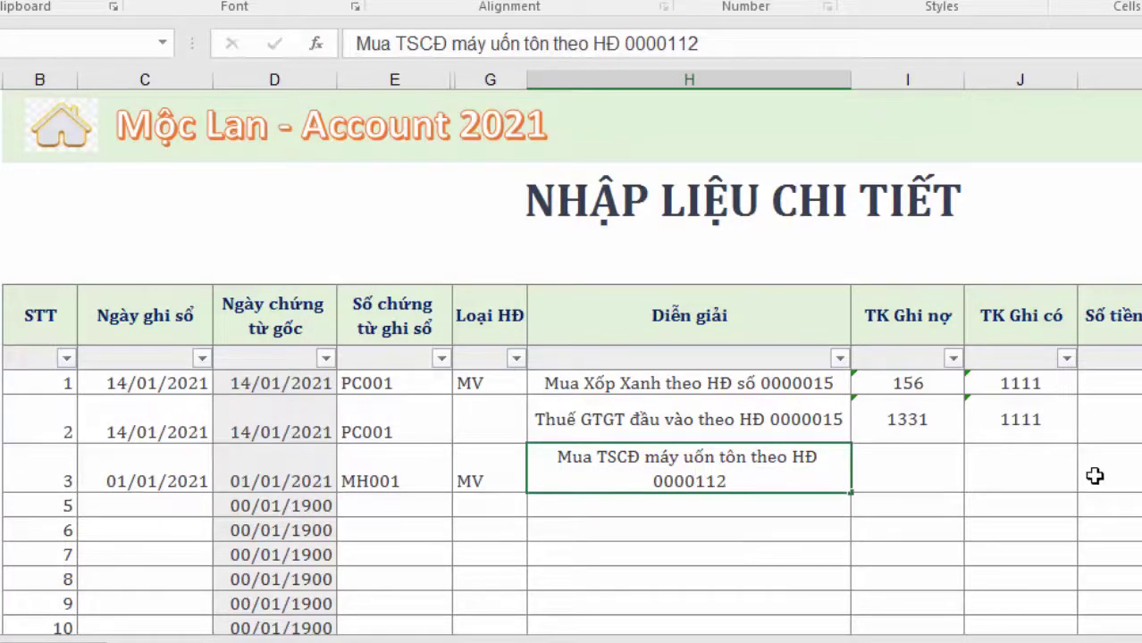
Set line 3's debit account to 211, then return to the home menu sheet
{"action": "key", "text": "Return"}
{"action": "left_click", "coordinate": [936, 480]}
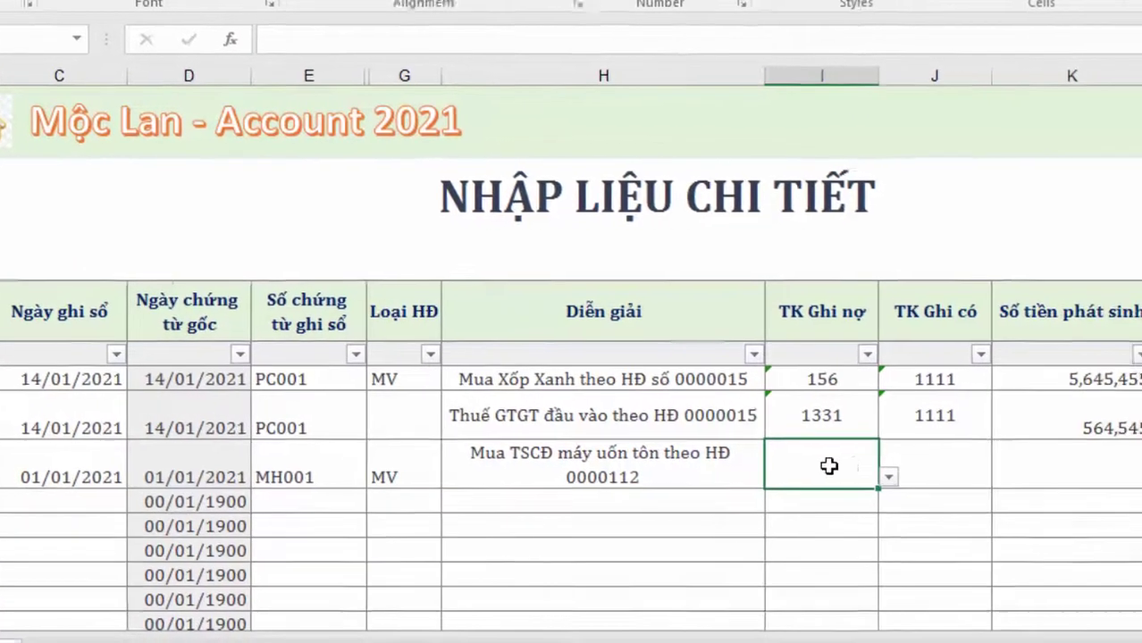
{"action": "type", "text": "211"}
{"action": "left_click", "coordinate": [719, 469]}
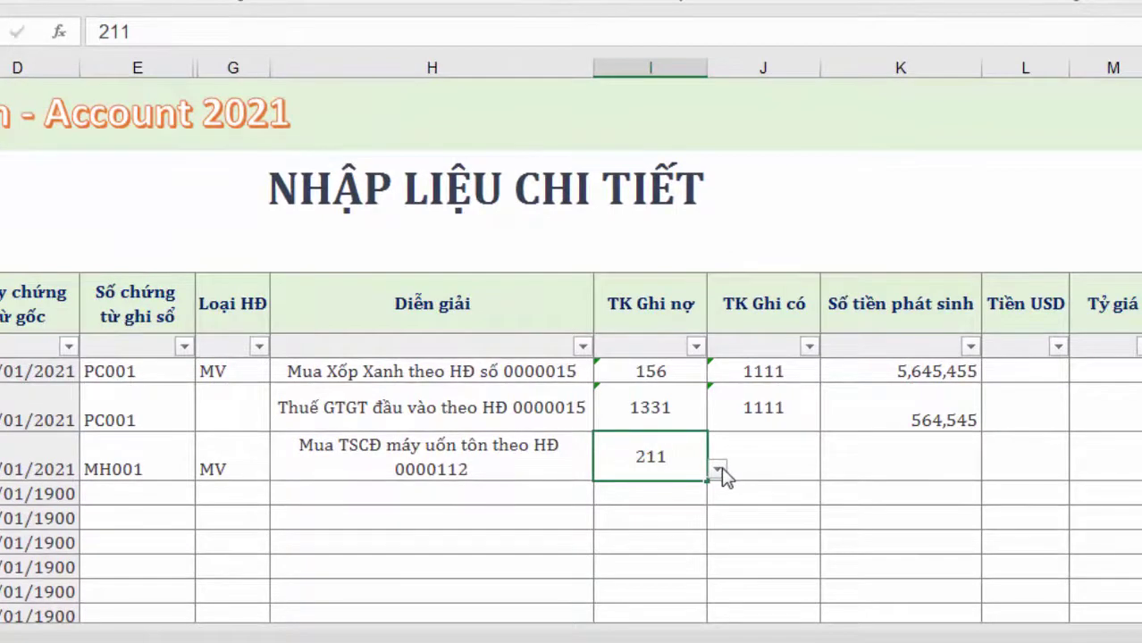
{"action": "left_click", "coordinate": [718, 470]}
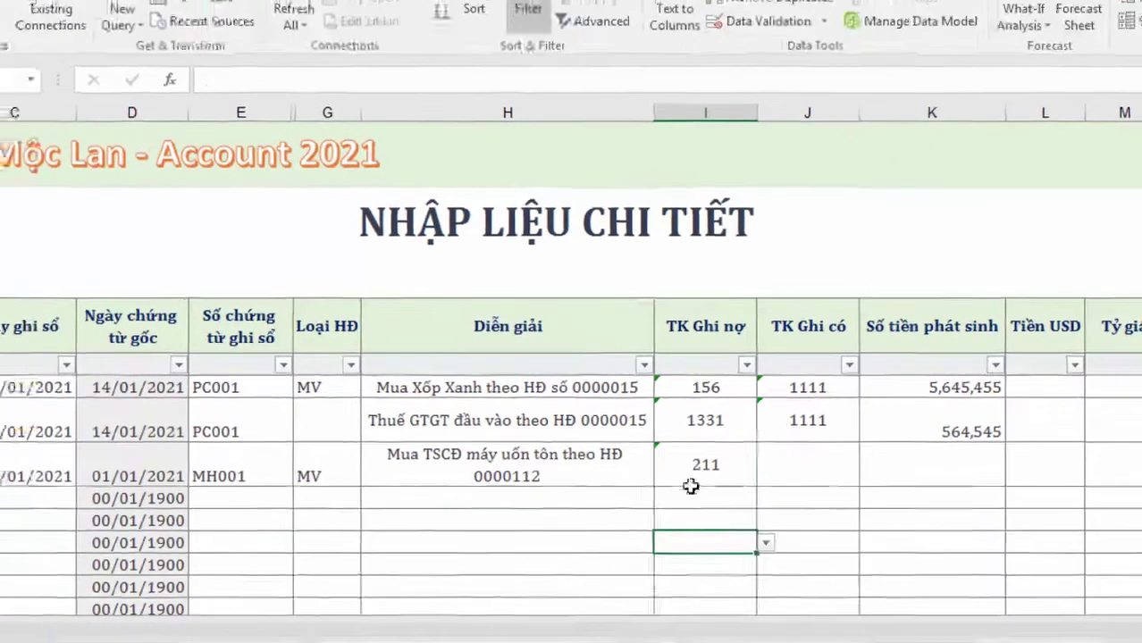
{"action": "left_click", "coordinate": [691, 483]}
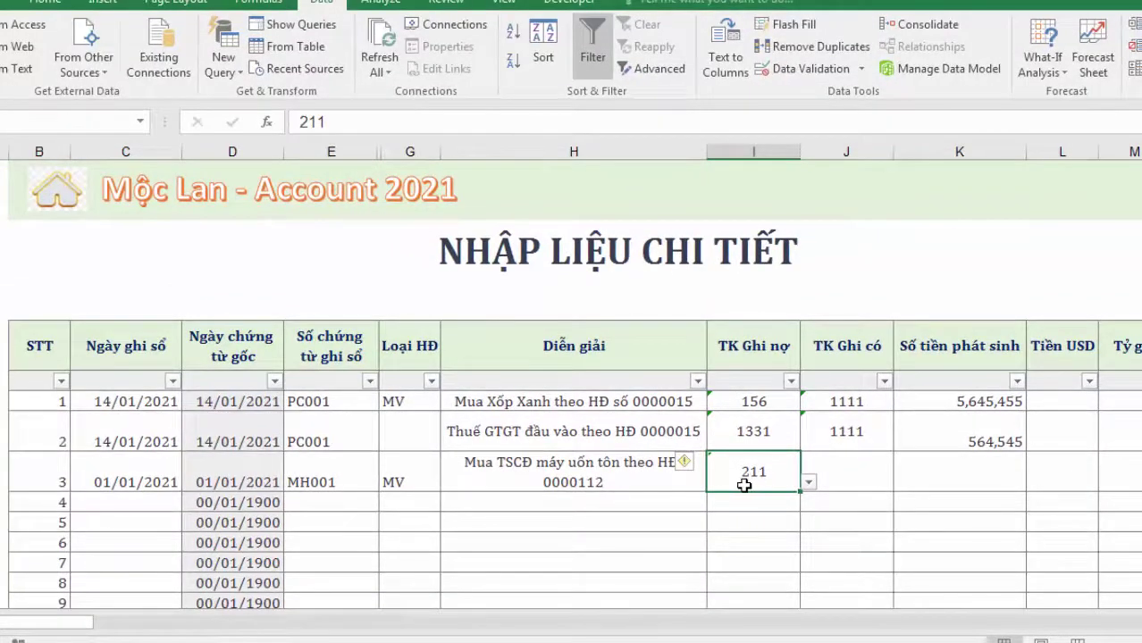
{"action": "left_click", "coordinate": [808, 483]}
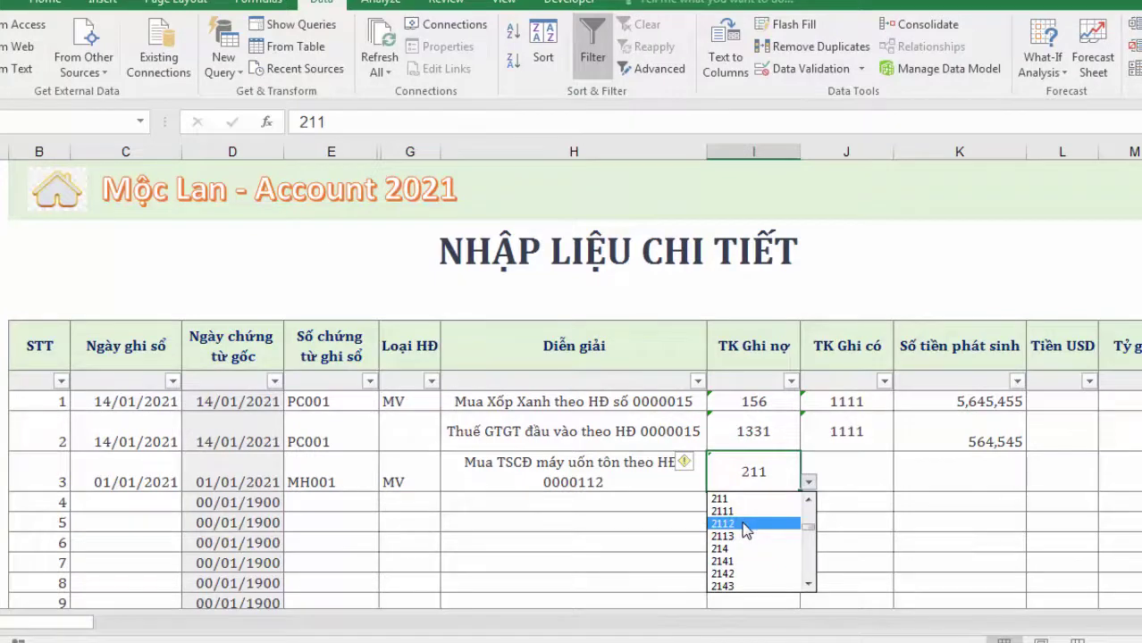
{"action": "key", "text": "Escape"}
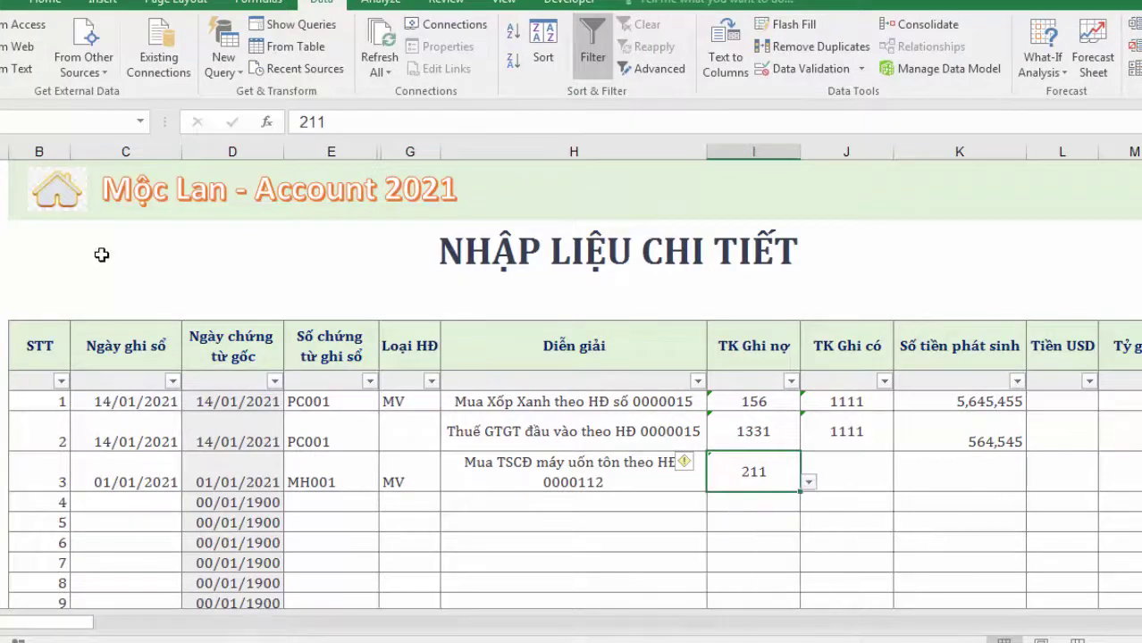
{"action": "left_click", "coordinate": [73, 205]}
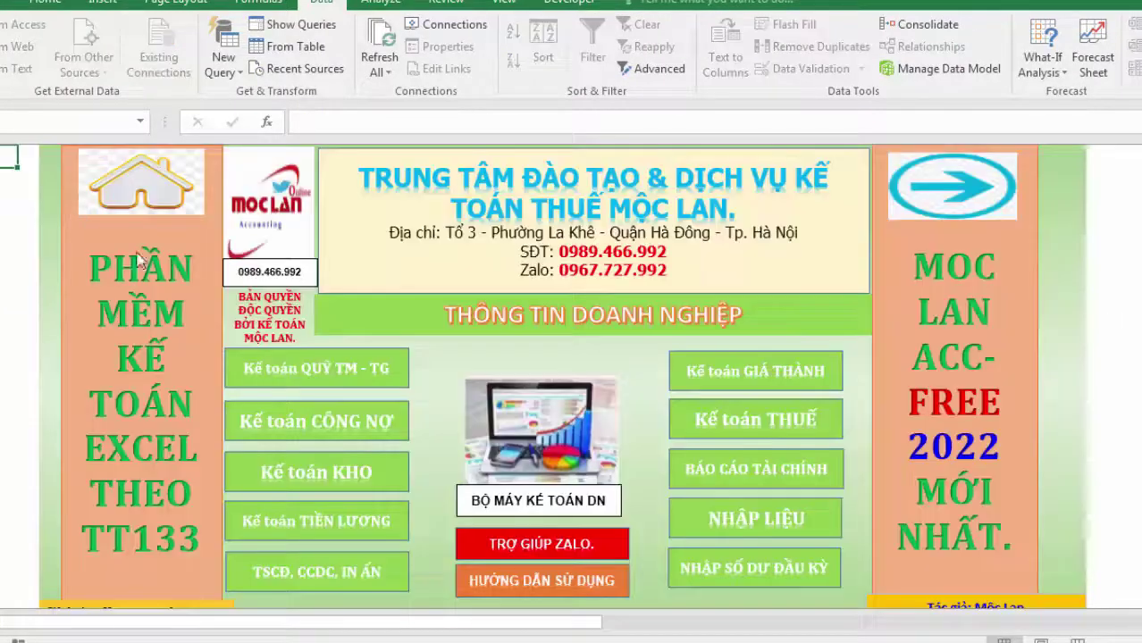
Look up fixed-asset accounts 2111, 2112 and 2113 in the trial balance sheet
{"action": "left_click", "coordinate": [742, 483]}
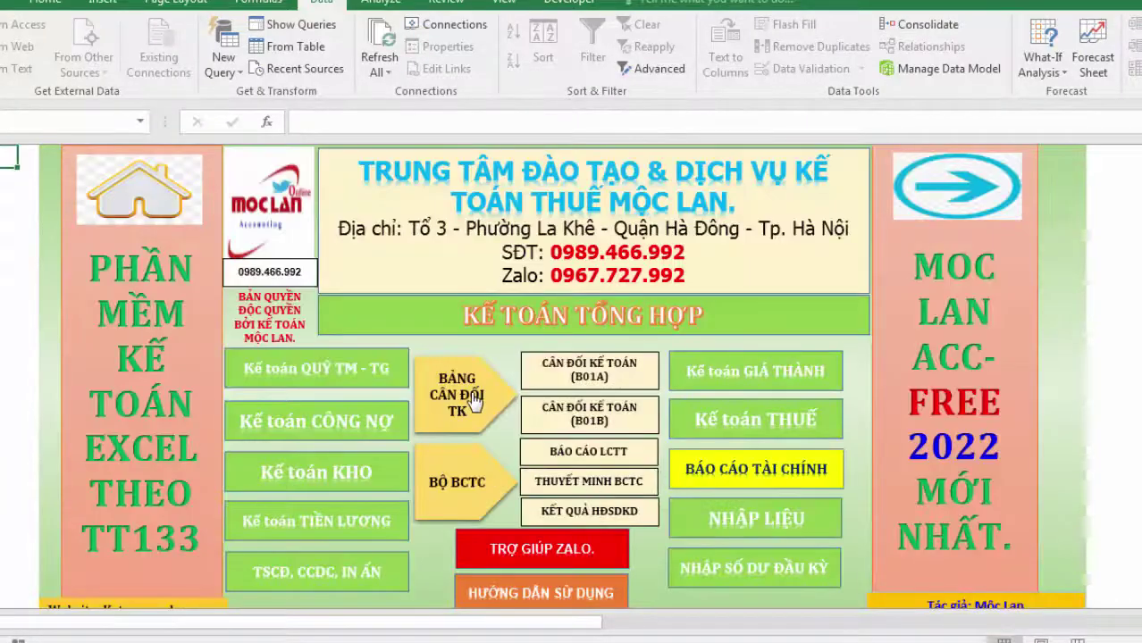
{"action": "left_click", "coordinate": [453, 410]}
{"action": "scroll", "coordinate": [371, 451], "scroll_direction": "down", "scroll_amount": 6}
{"action": "scroll", "coordinate": [313, 509], "scroll_direction": "up", "scroll_amount": 6}
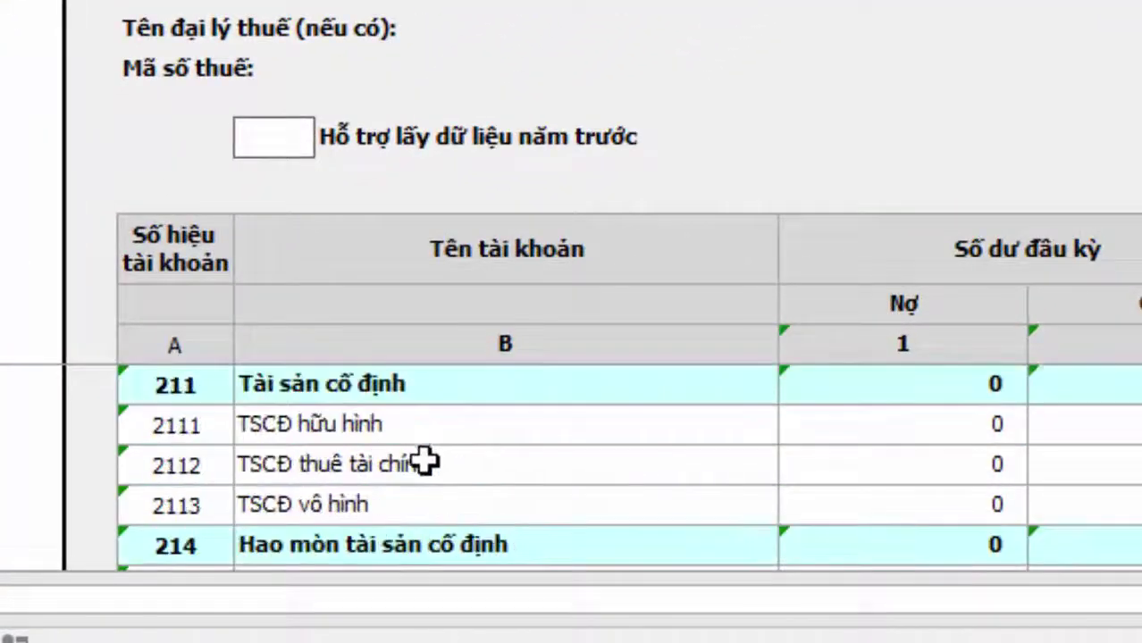
{"action": "scroll", "coordinate": [370, 466], "scroll_direction": "up", "scroll_amount": 3}
{"action": "scroll", "coordinate": [345, 466], "scroll_direction": "down", "scroll_amount": 3}
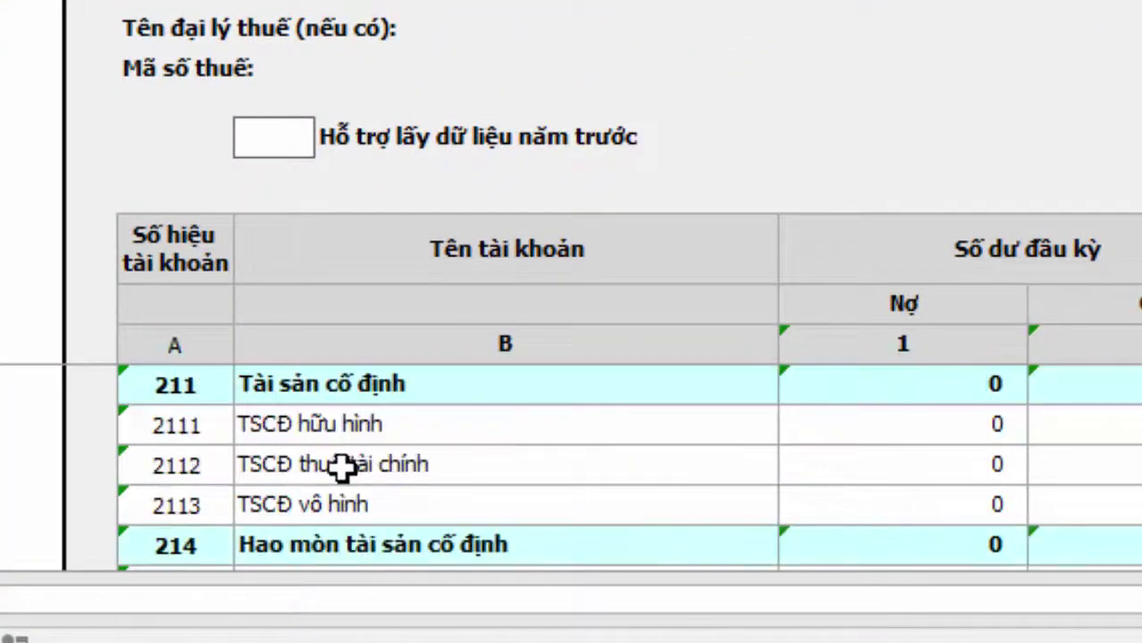
{"action": "left_click", "coordinate": [188, 434]}
{"action": "left_click", "coordinate": [335, 435]}
{"action": "left_click", "coordinate": [344, 464]}
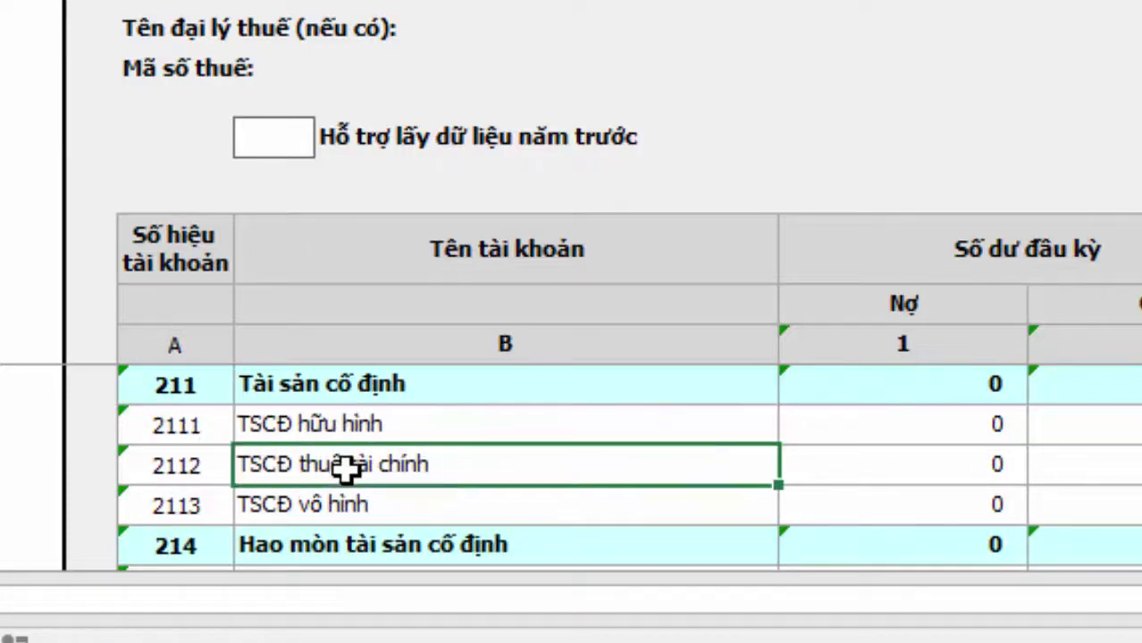
{"action": "left_click", "coordinate": [313, 517]}
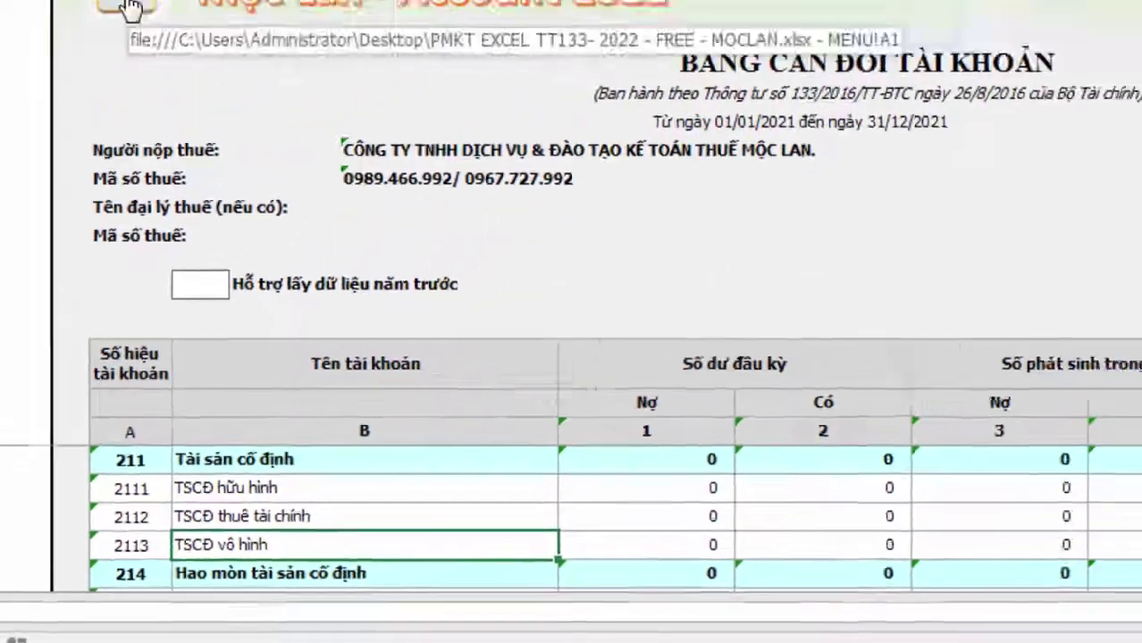
{"action": "left_click", "coordinate": [129, 9]}
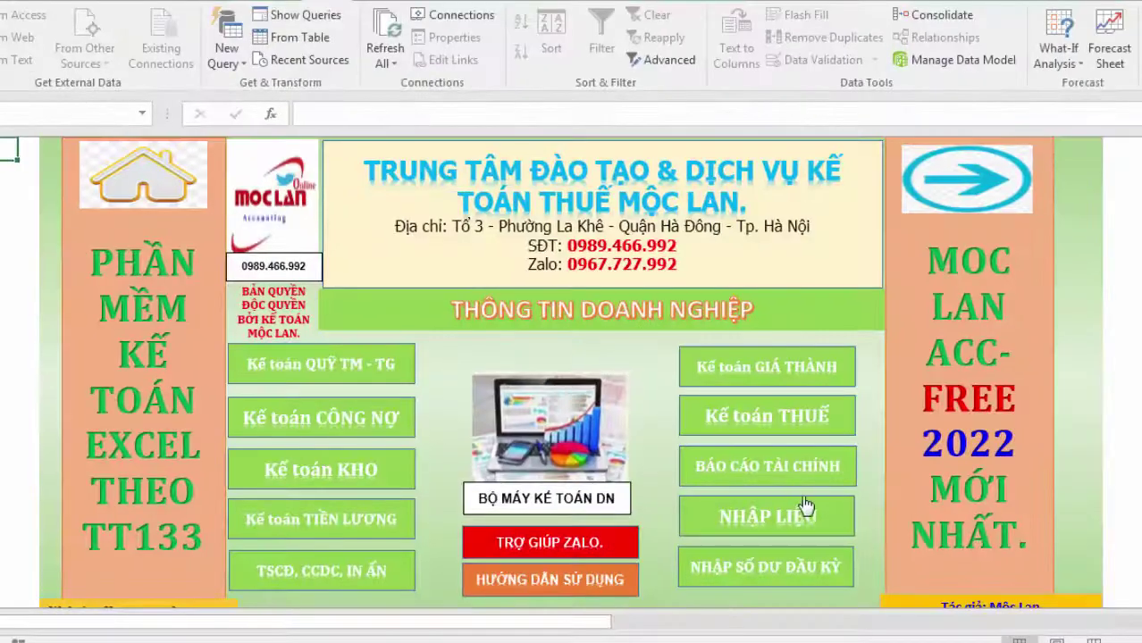
Set the purchase row's debit account to 2111 from the dropdown
{"action": "left_click", "coordinate": [793, 511]}
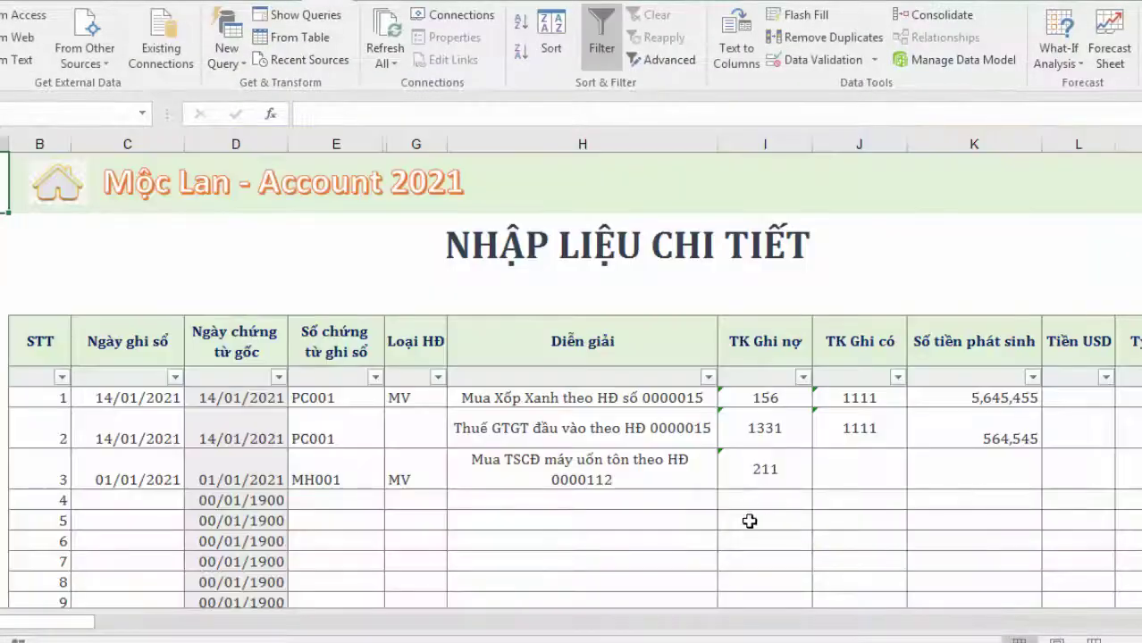
{"action": "left_click", "coordinate": [765, 474]}
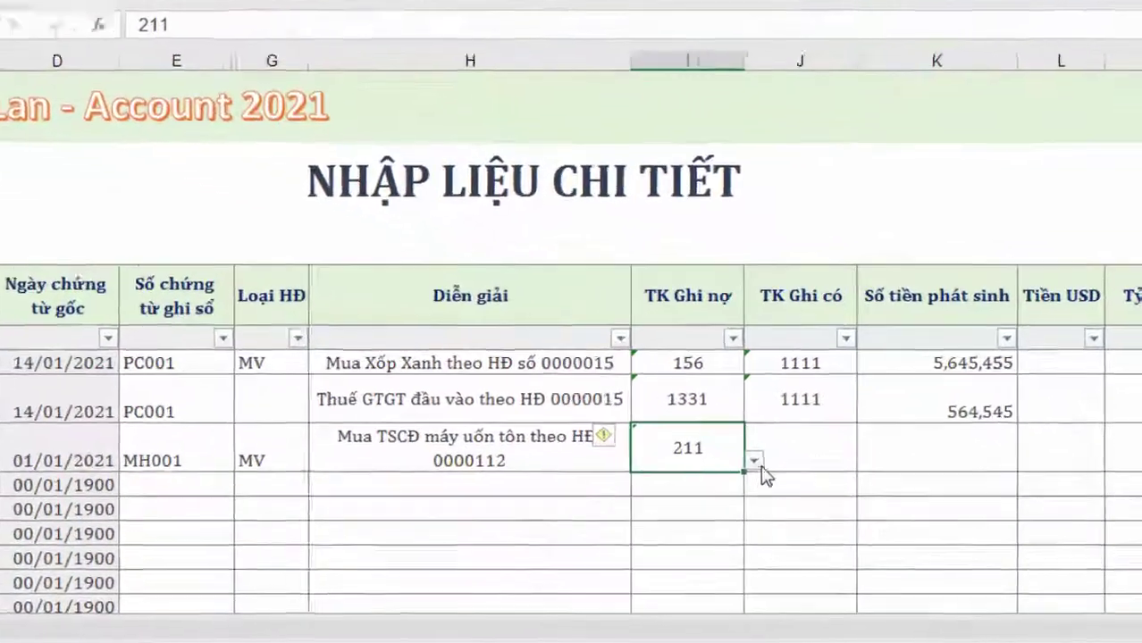
{"action": "left_click", "coordinate": [820, 480]}
{"action": "left_click", "coordinate": [509, 470]}
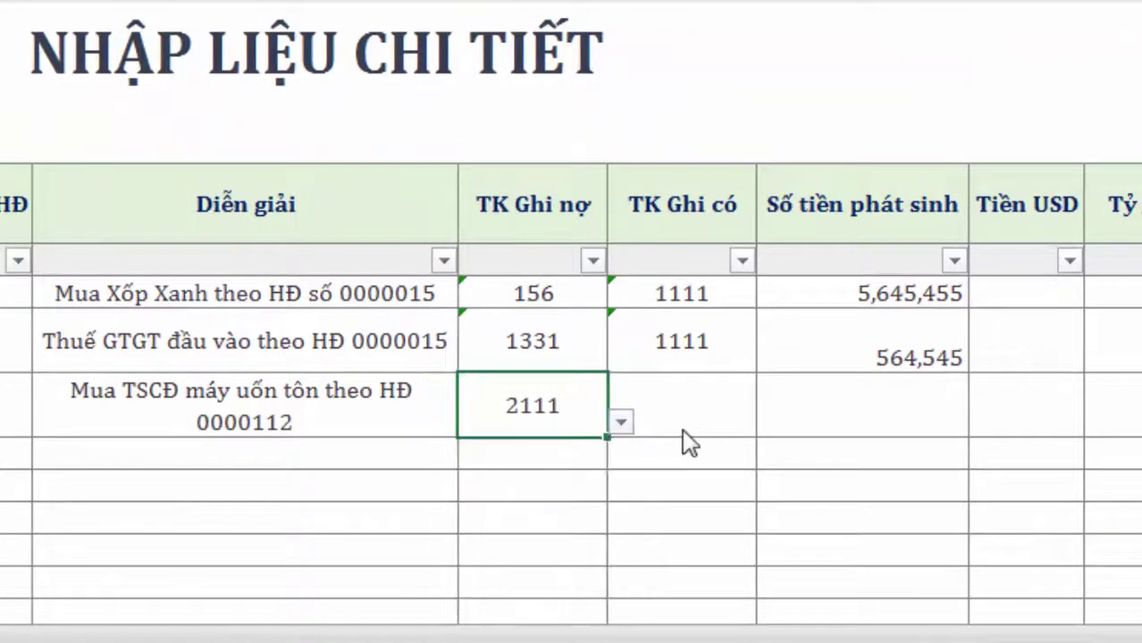
Enter credit account 331 and check the amount on the invoice image
{"action": "left_click", "coordinate": [701, 416]}
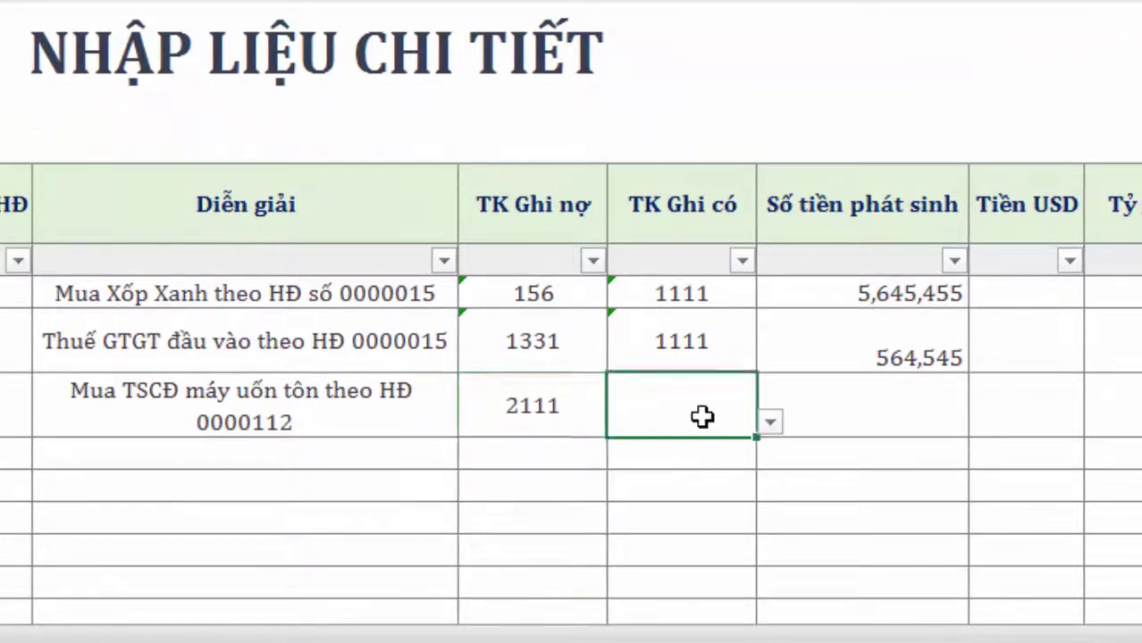
{"action": "left_click", "coordinate": [771, 422]}
{"action": "key", "text": "Escape"}
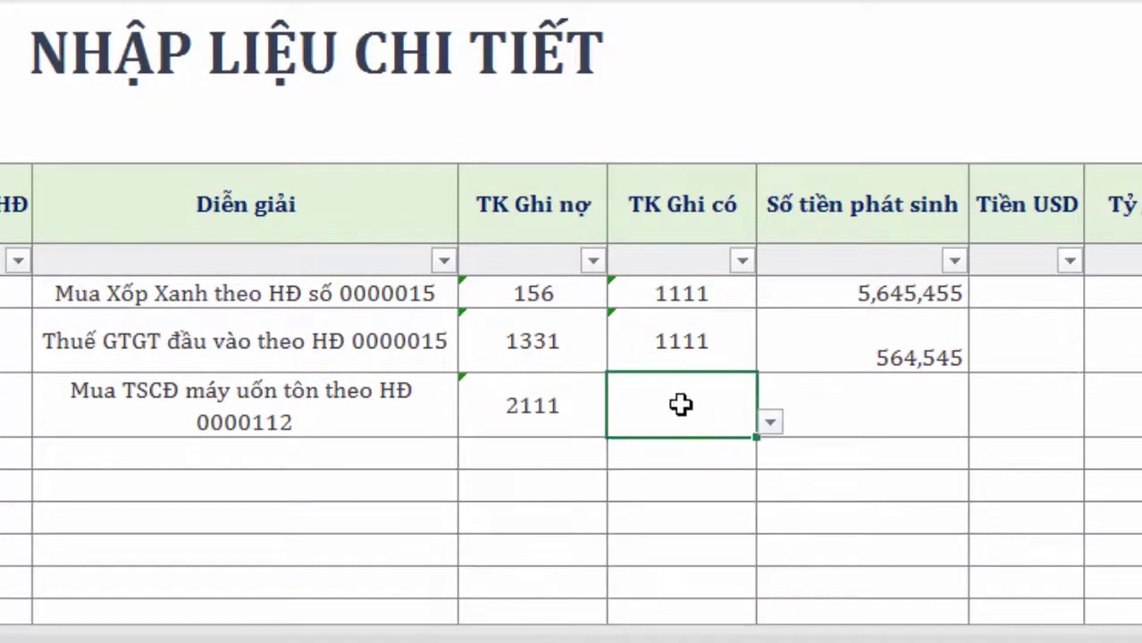
{"action": "double_click", "coordinate": [681, 403]}
{"action": "type", "text": "331"}
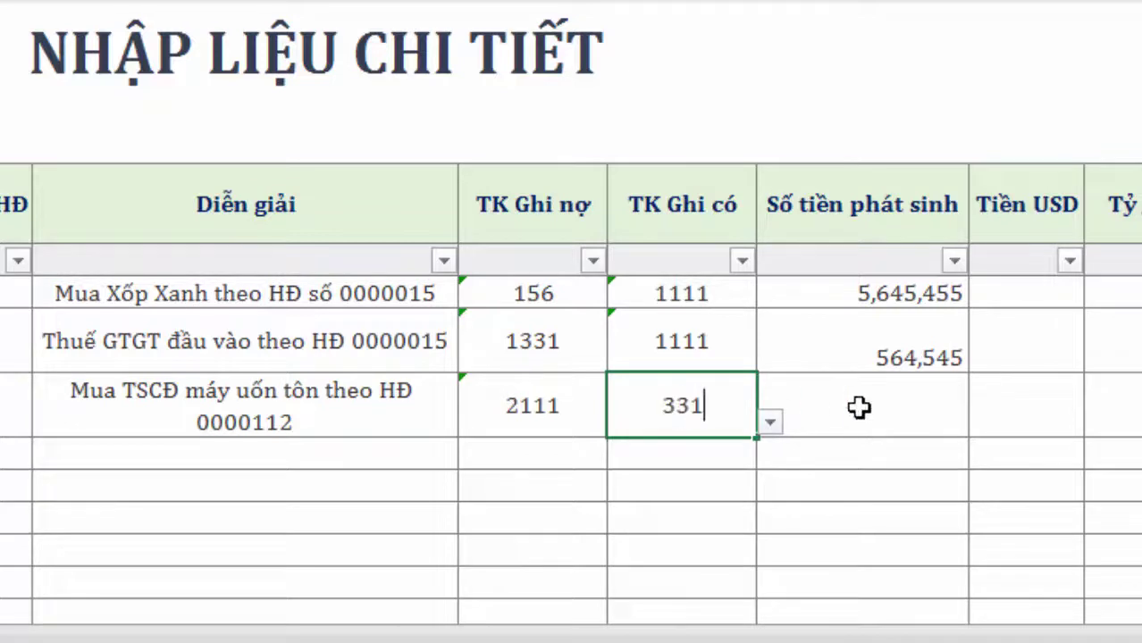
{"action": "left_click", "coordinate": [860, 411]}
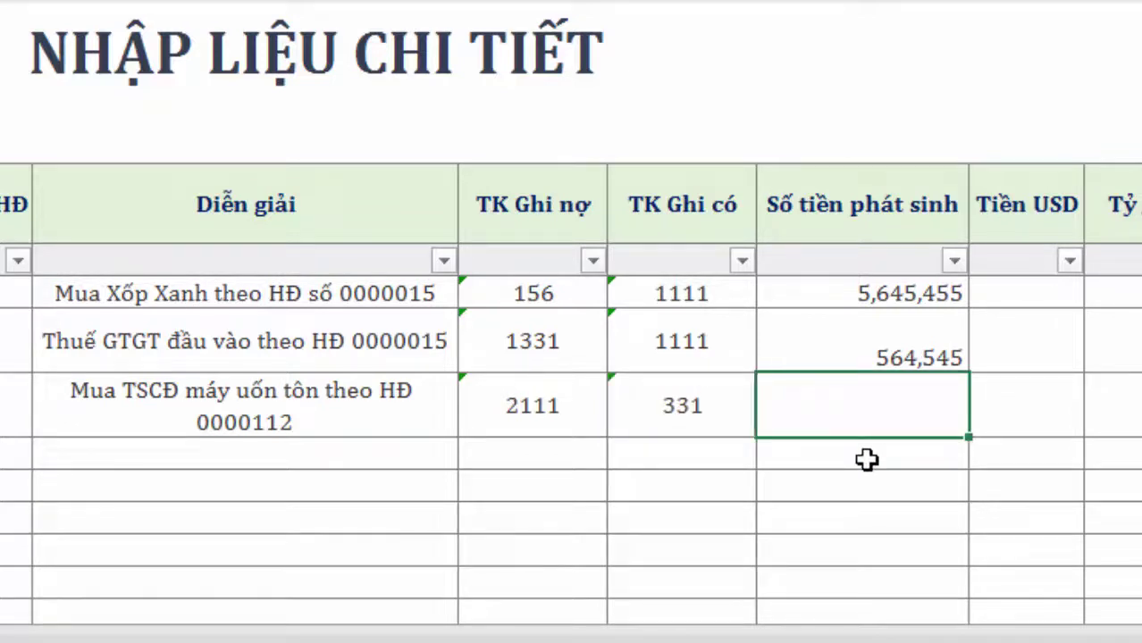
{"action": "key", "text": "alt+Tab"}
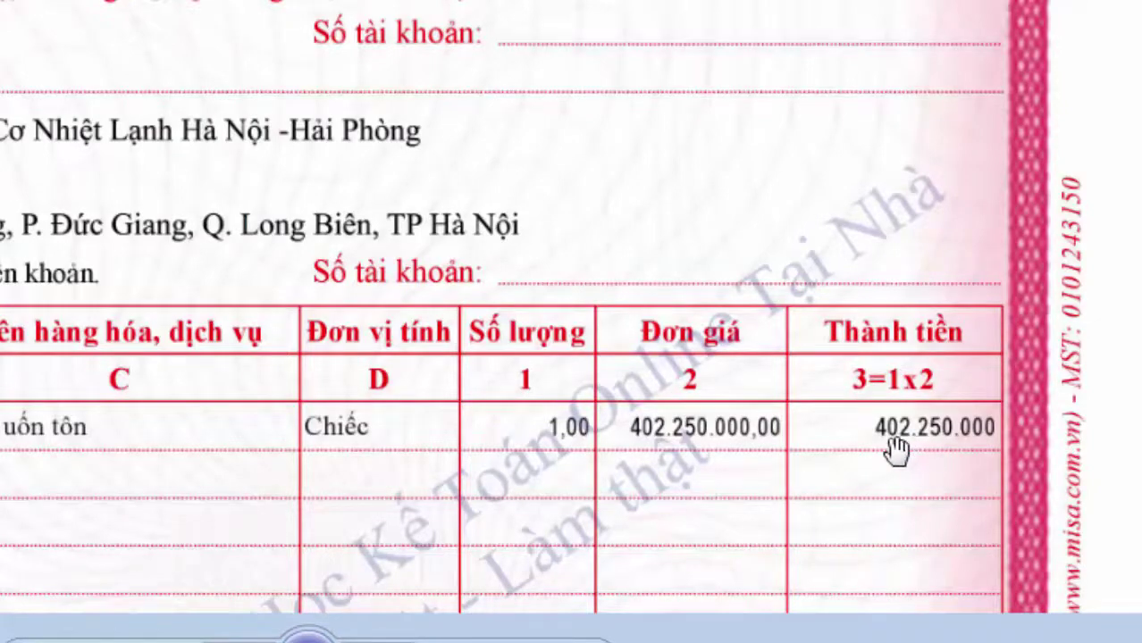
{"action": "key", "text": "alt+Tab"}
Record the 402,250,000 purchase amount and copy date 01/01/2021 down to row 10
{"action": "type", "text": "402"}
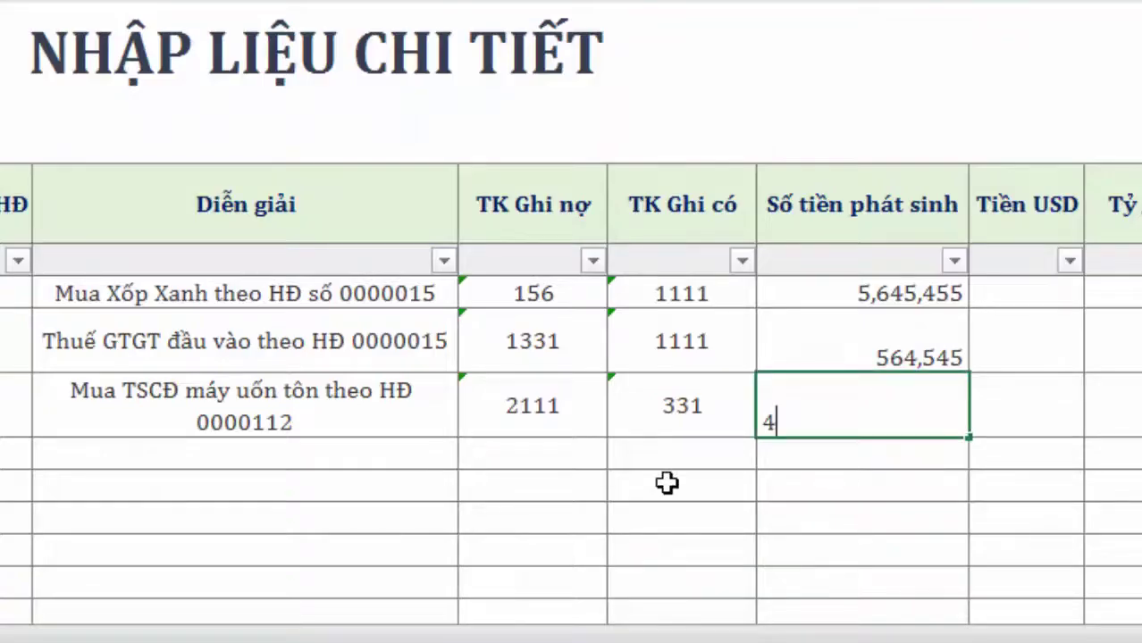
{"action": "type", "text": "250000"}
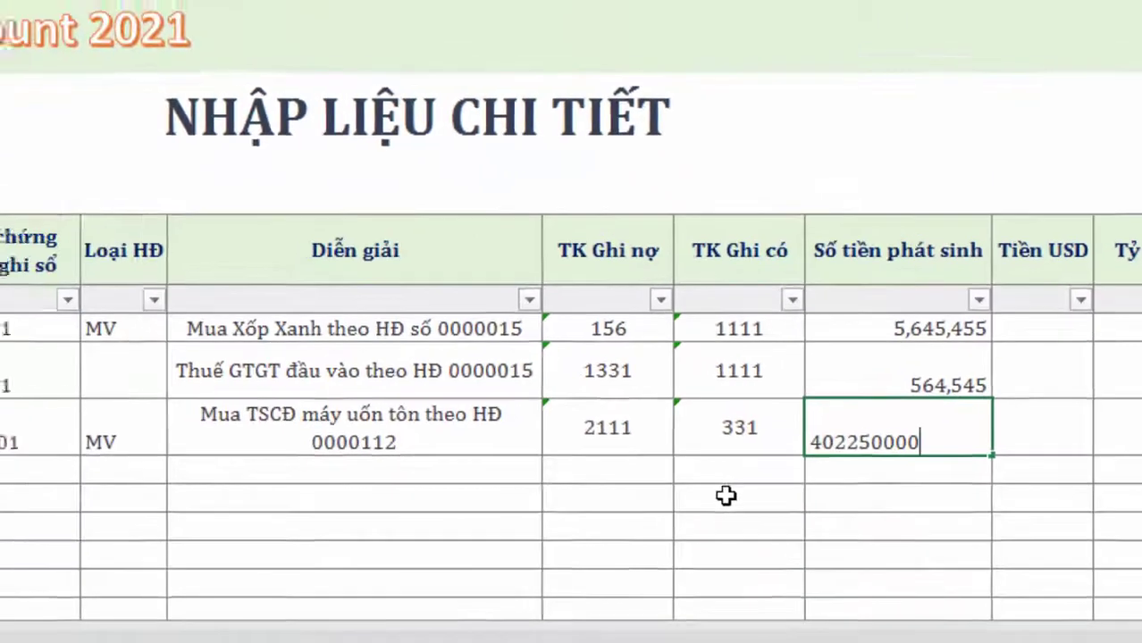
{"action": "left_click", "coordinate": [668, 483]}
{"action": "left_click_drag", "start_coordinate": [179, 485], "coordinate": [183, 506]}
{"action": "key", "text": "ctrl+d"}
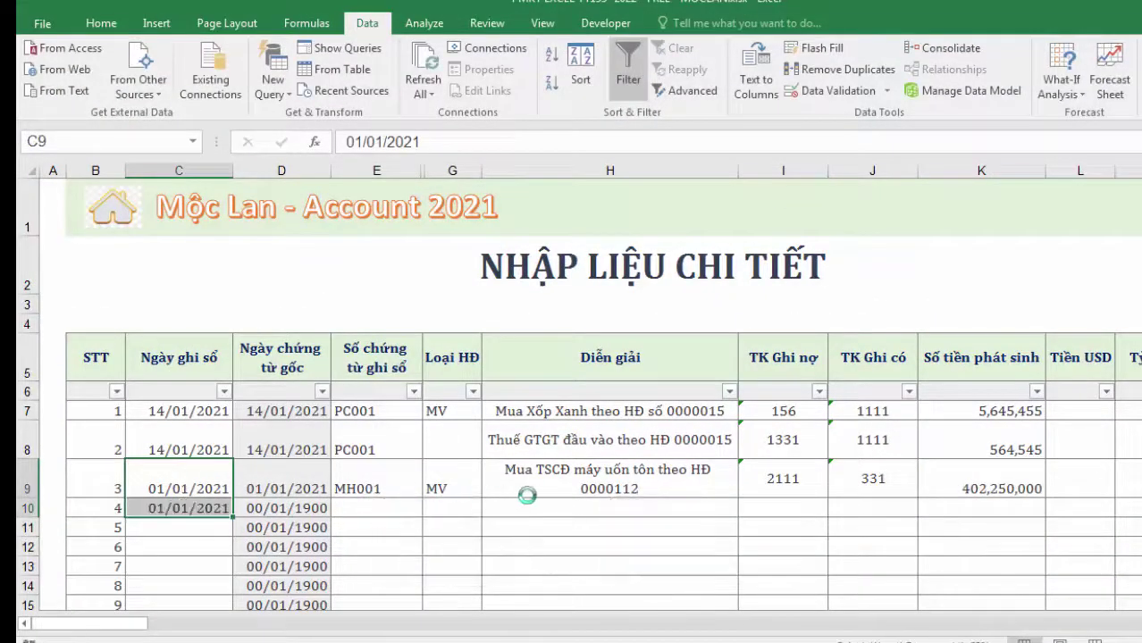
Give the VAT row the suggested VAT description, changing its invoice number to 0000112
{"action": "left_click", "coordinate": [526, 491]}
{"action": "left_click", "coordinate": [531, 508]}
{"action": "type", "text": "Thuế"}
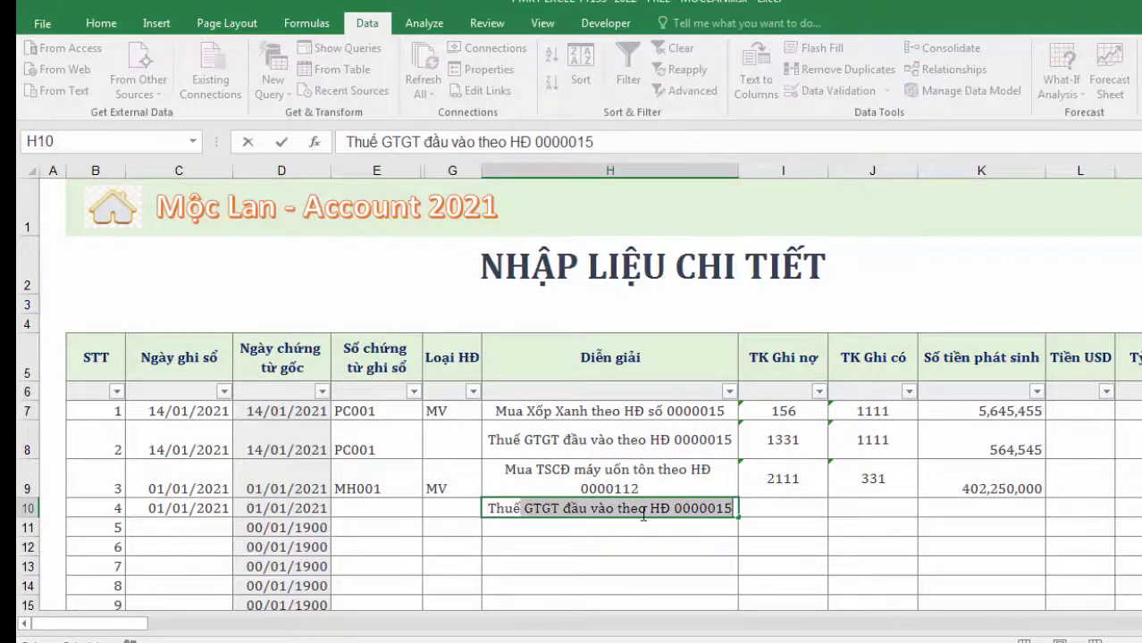
{"action": "left_click", "coordinate": [724, 507]}
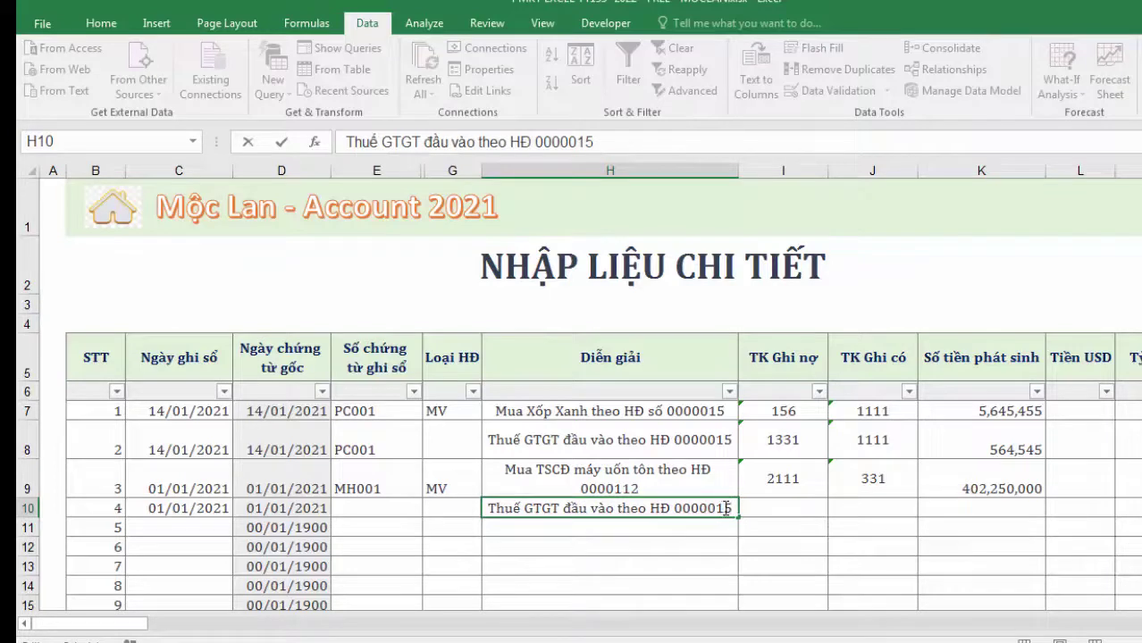
{"action": "left_click_drag", "start_coordinate": [707, 508], "coordinate": [799, 514]}
{"action": "type", "text": "112"}
Post the VAT row to debit 1332, credit 331, amount 40,225,000
{"action": "left_click", "coordinate": [799, 512]}
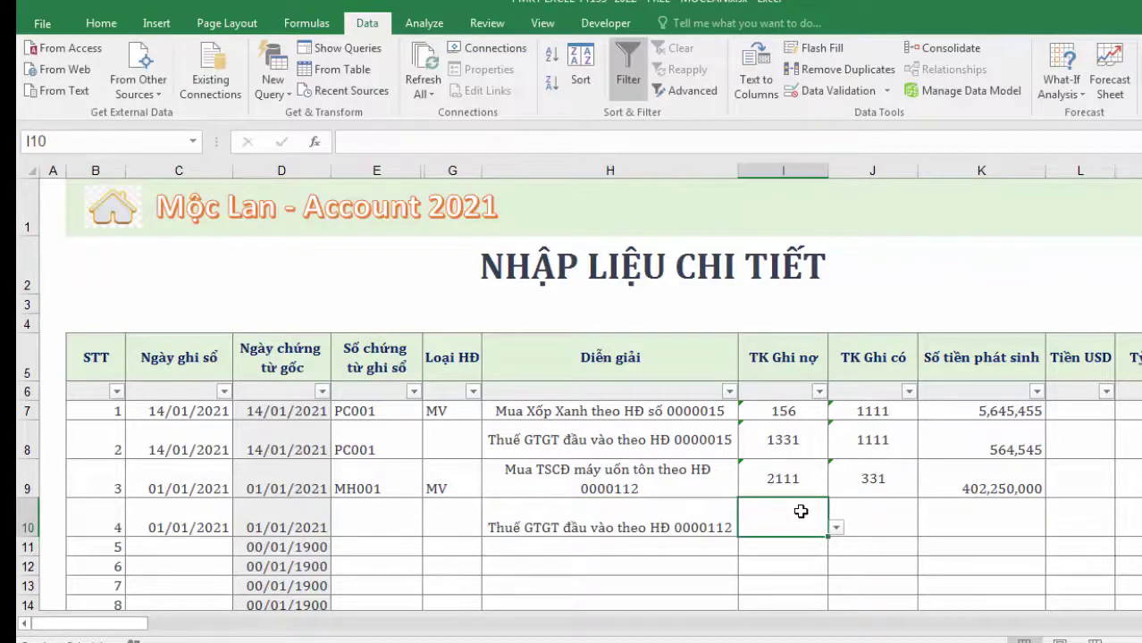
{"action": "type", "text": "133"}
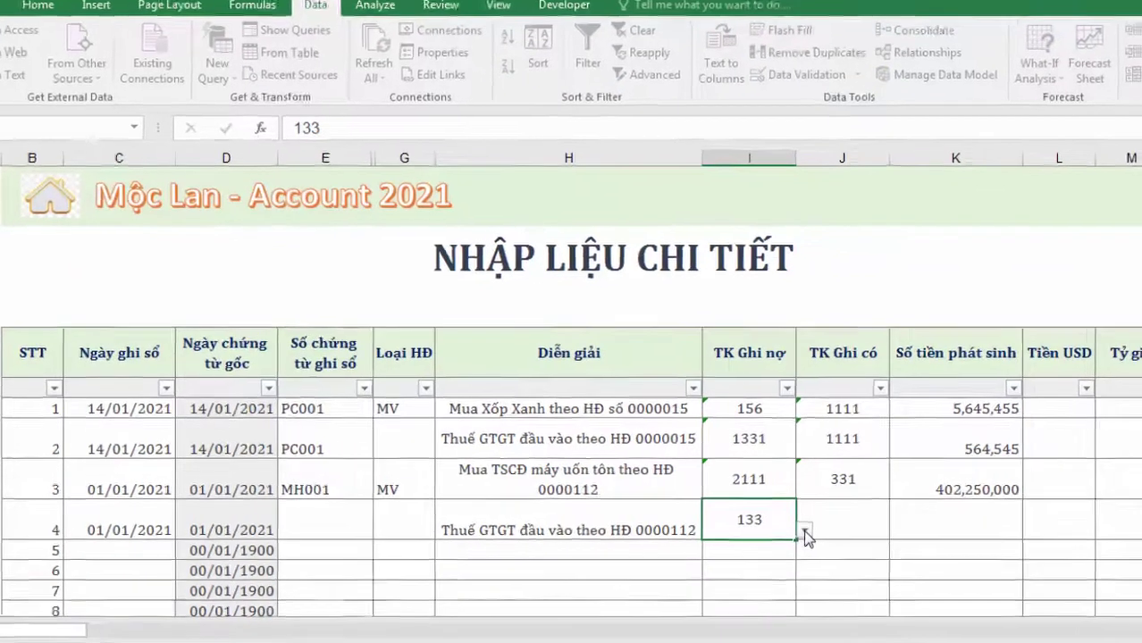
{"action": "left_click", "coordinate": [837, 531]}
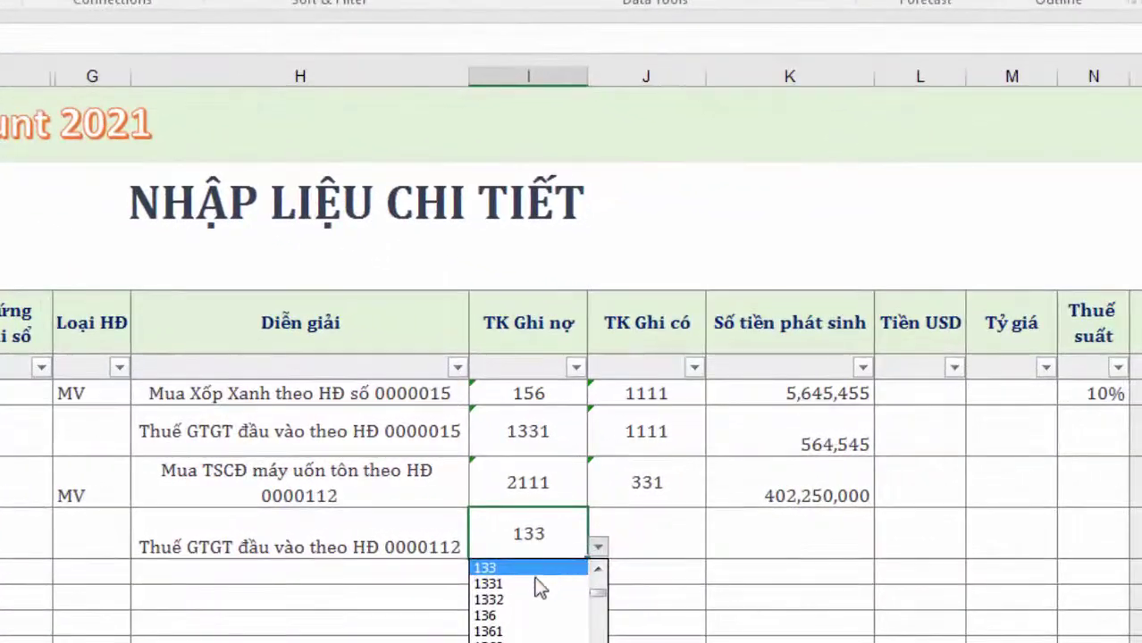
{"action": "left_click", "coordinate": [514, 608]}
{"action": "left_click", "coordinate": [666, 539]}
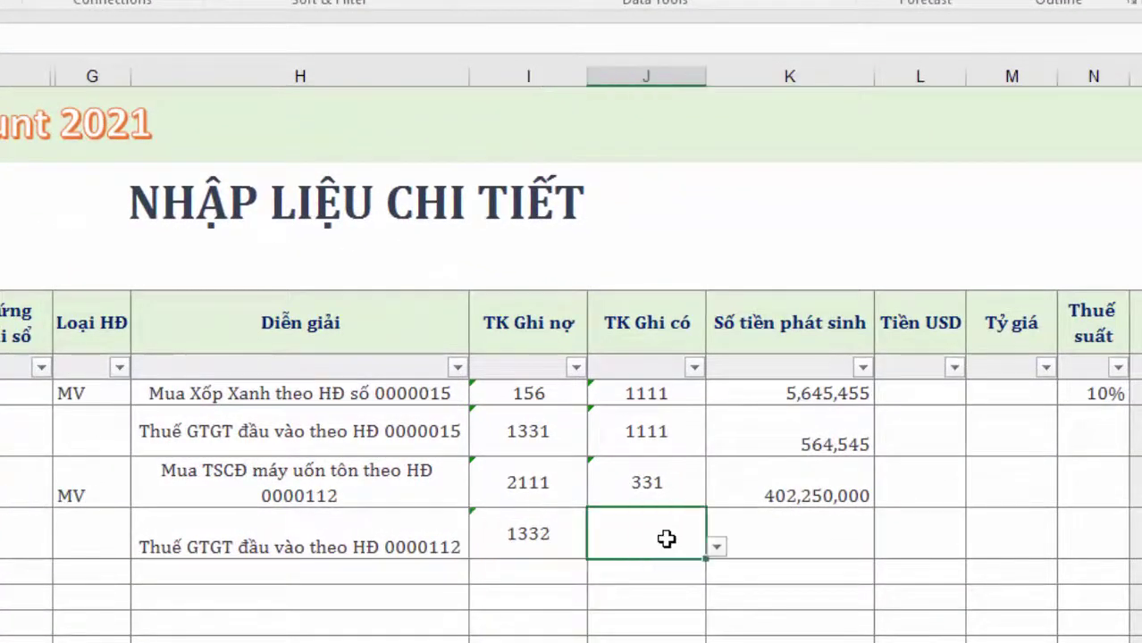
{"action": "type", "text": "331"}
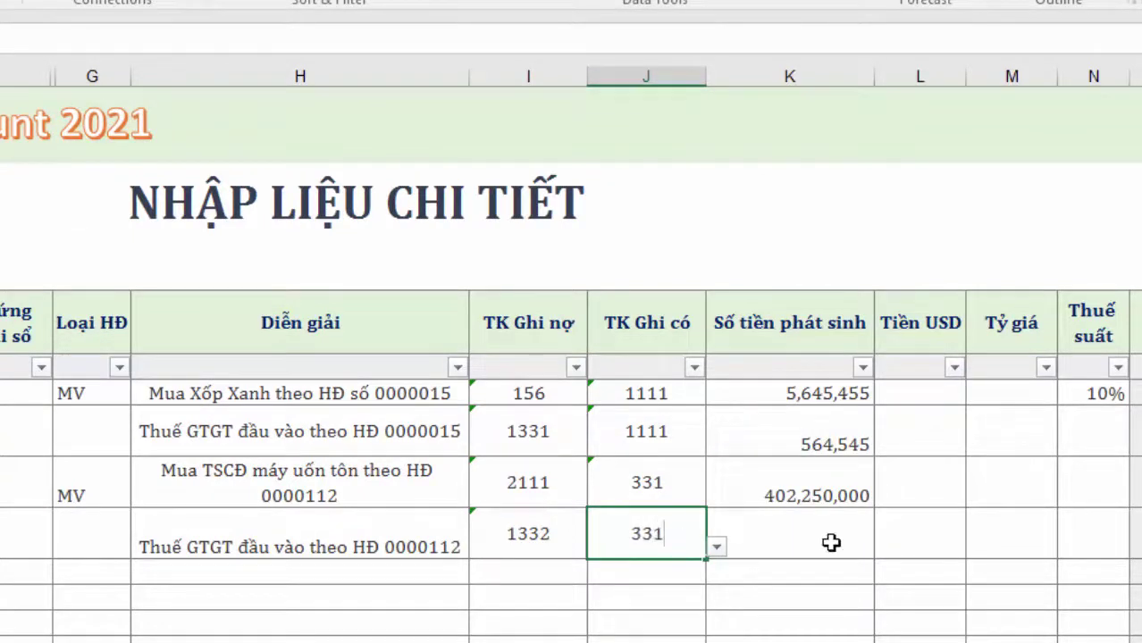
{"action": "left_click", "coordinate": [831, 542]}
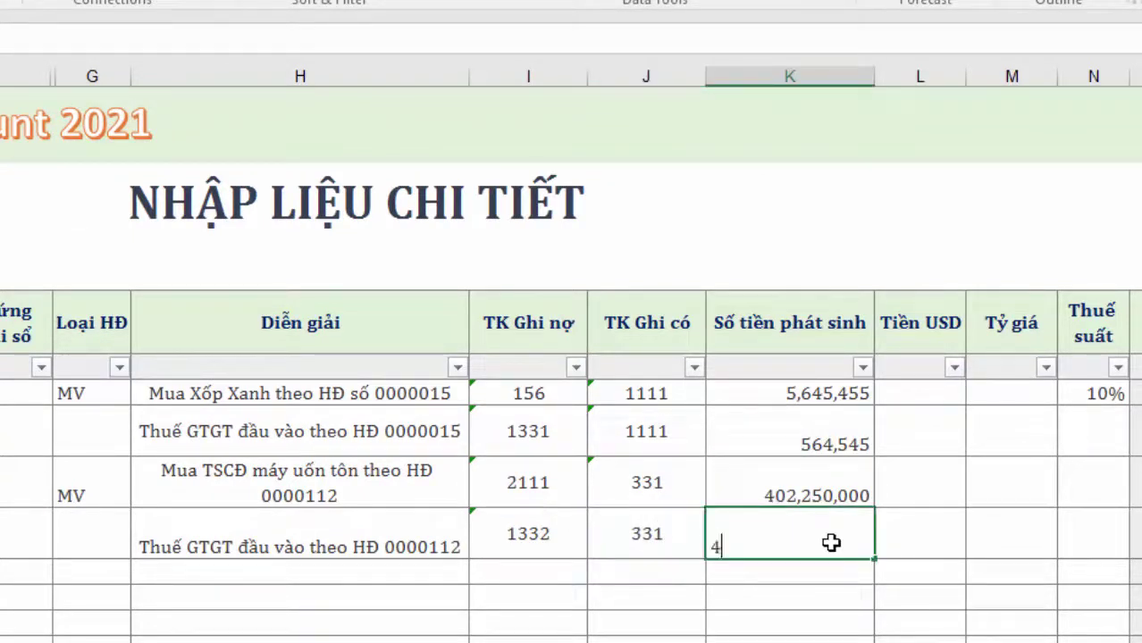
{"action": "type", "text": "402250"}
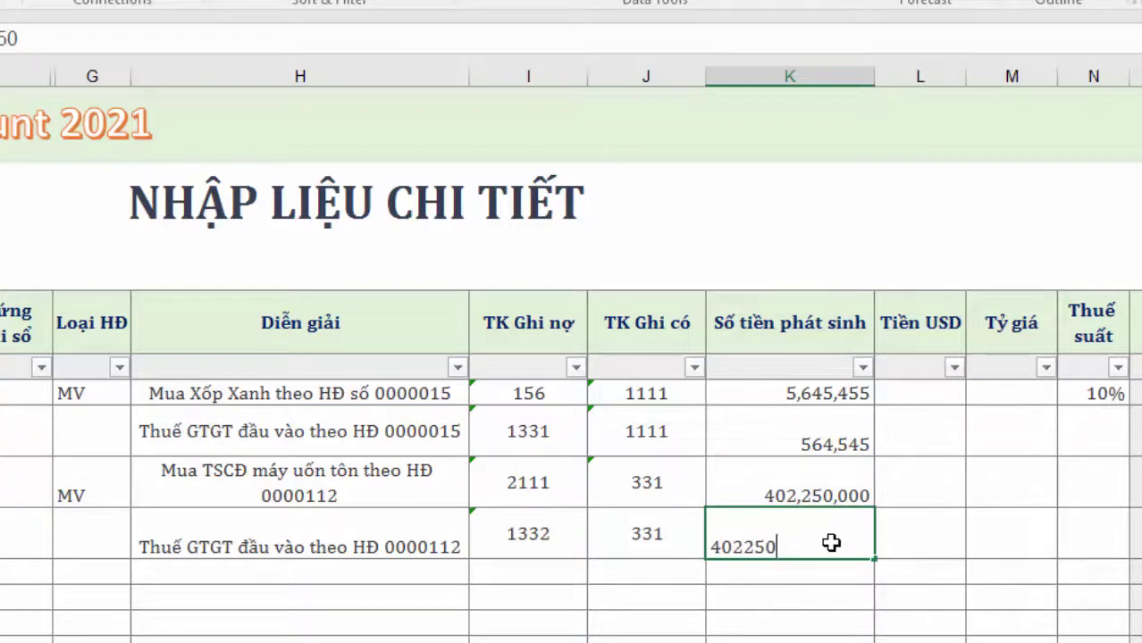
{"action": "type", "text": "00"}
{"action": "left_click", "coordinate": [908, 528]}
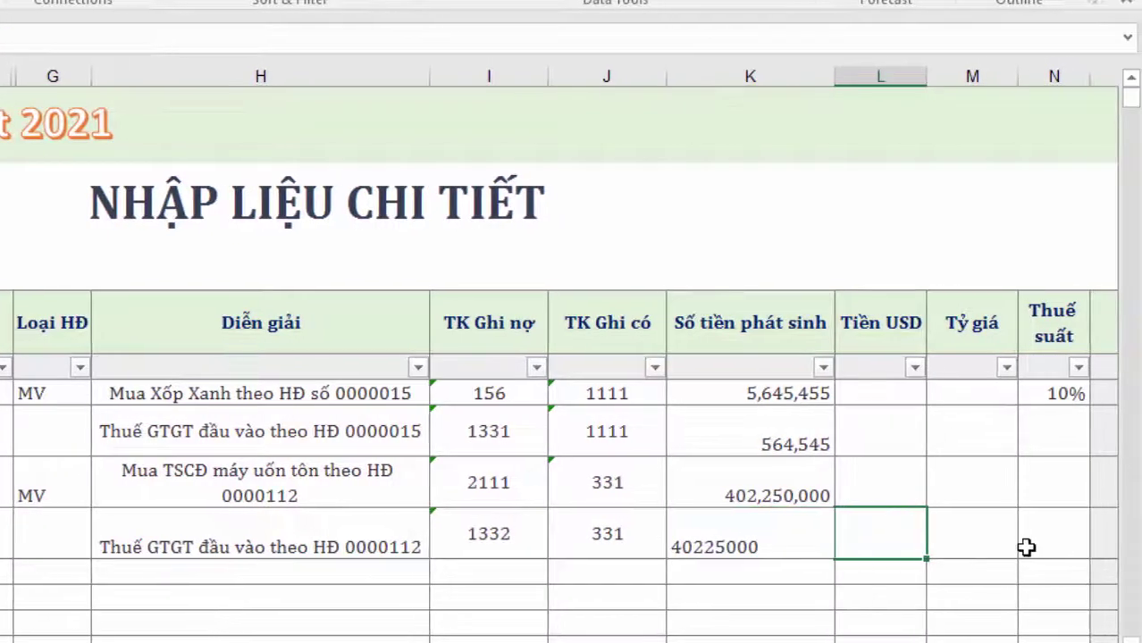
{"action": "left_click", "coordinate": [1054, 474]}
Set the purchase row's tax rate to 10%, giving 40,225,000 tax
{"action": "scroll", "coordinate": [559, 402], "scroll_direction": "right", "scroll_amount": 5}
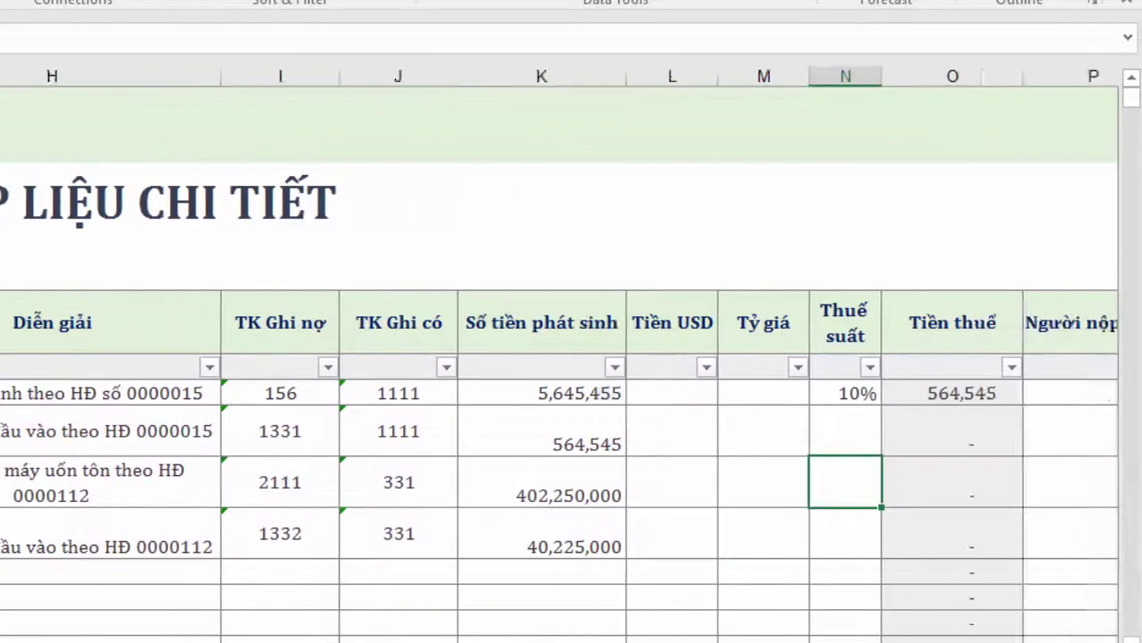
{"action": "scroll", "coordinate": [559, 403], "scroll_direction": "left", "scroll_amount": 3}
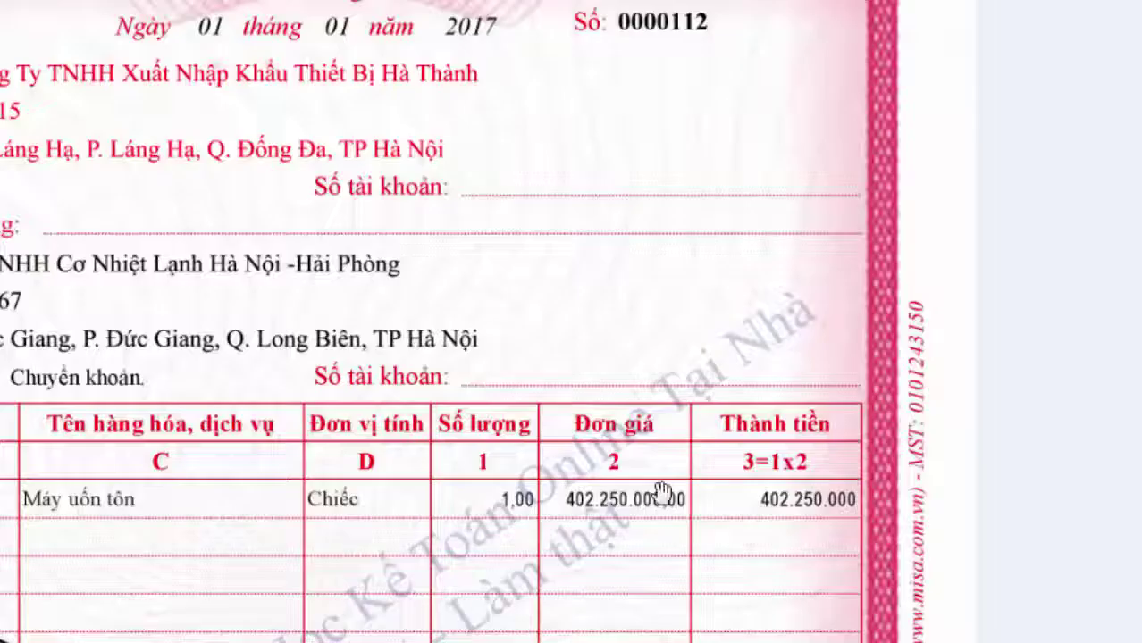
{"action": "scroll", "coordinate": [658, 498], "scroll_direction": "down", "scroll_amount": 10}
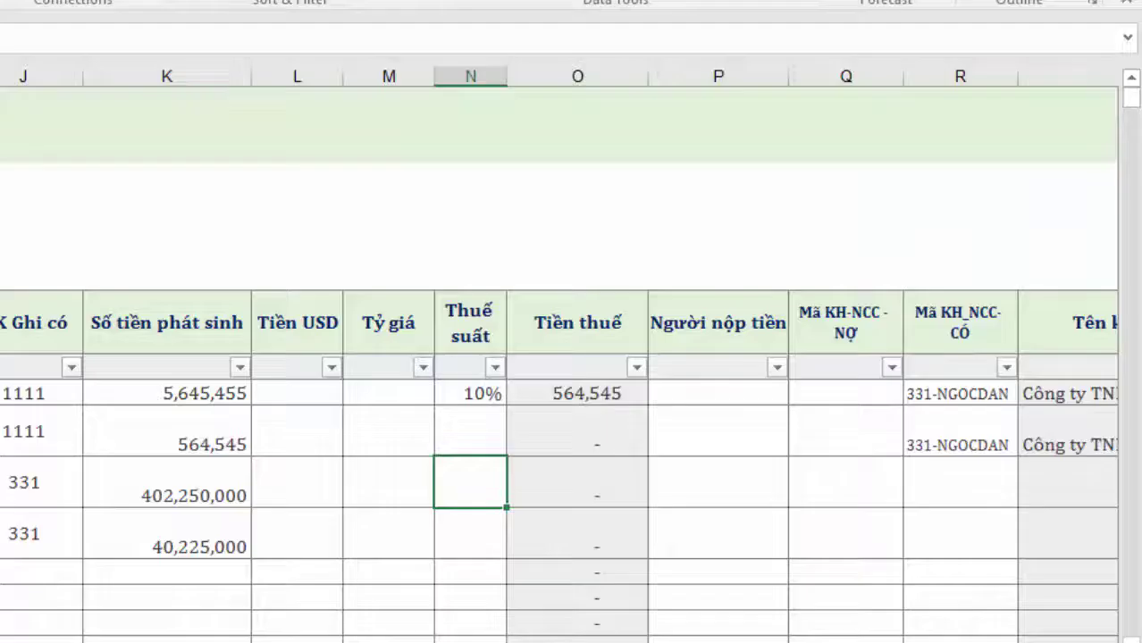
{"action": "type", "text": "0"}
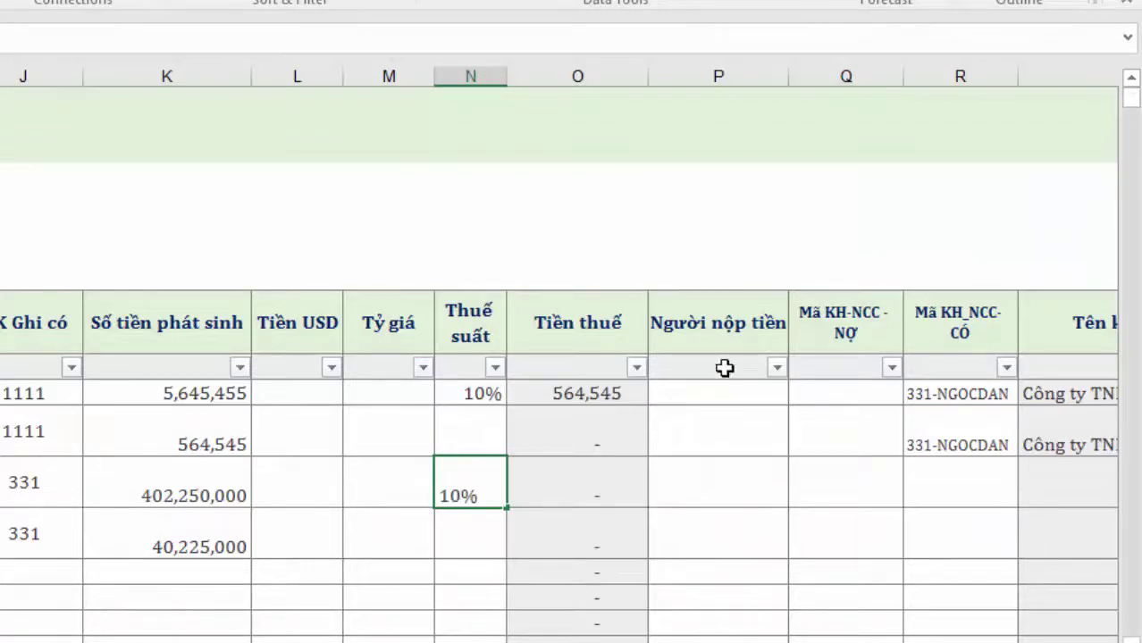
{"action": "key", "text": "Return"}
Open the supplier code list and check the seller details on invoice 0000112
{"action": "left_click", "coordinate": [767, 489]}
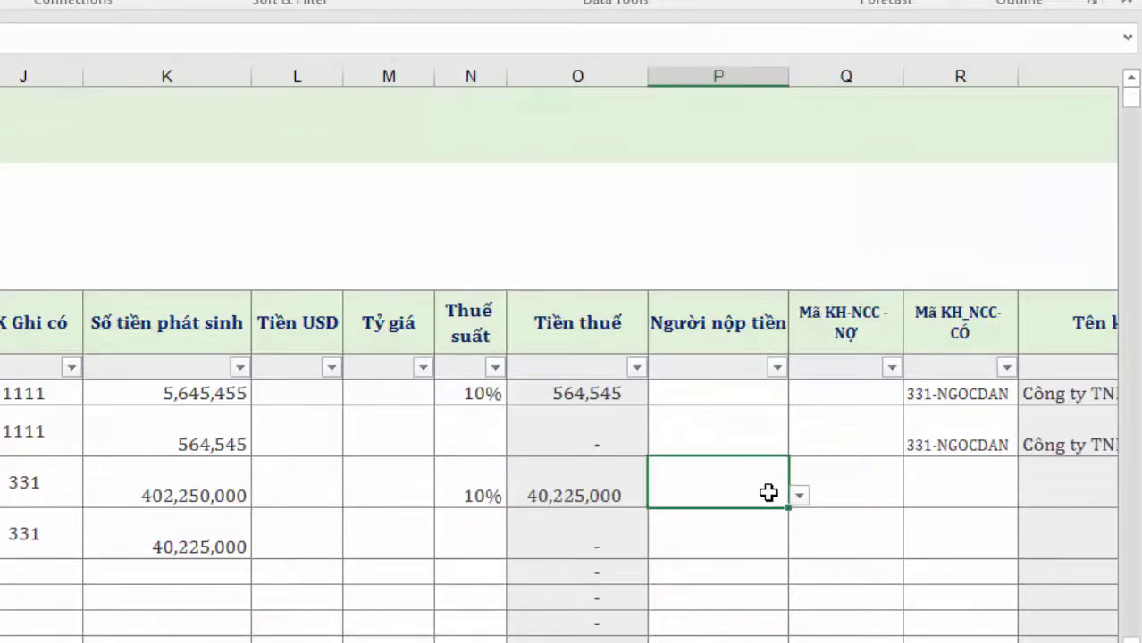
{"action": "left_click", "coordinate": [970, 486]}
{"action": "left_click", "coordinate": [1029, 498]}
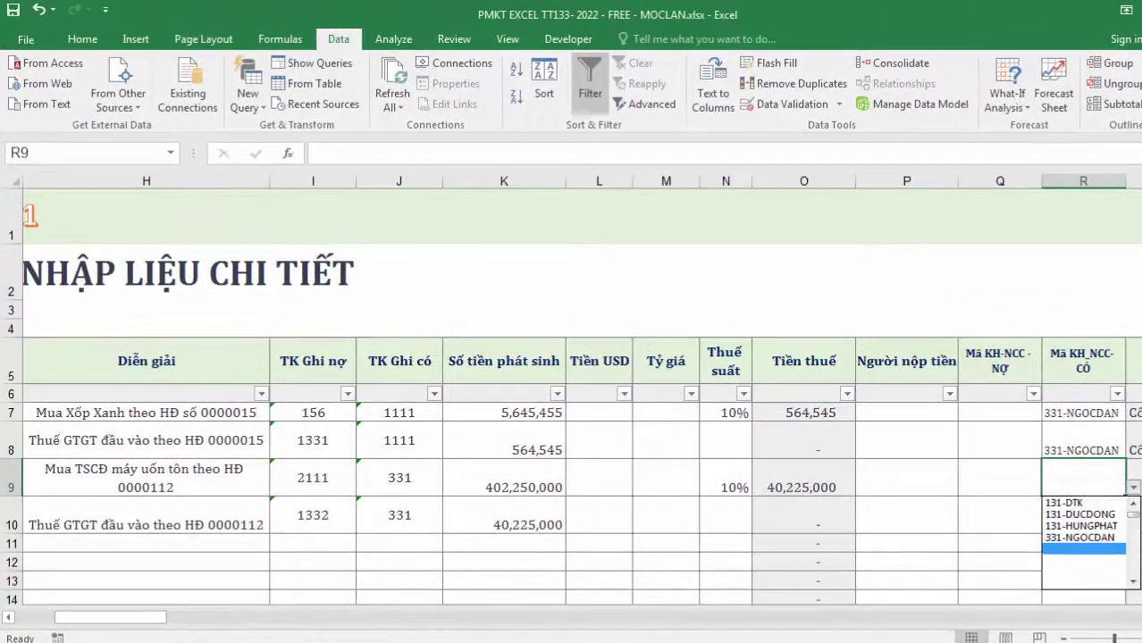
{"action": "key", "text": "alt+Tab"}
{"action": "left_click_drag", "start_coordinate": [586, 311], "coordinate": [539, 425]}
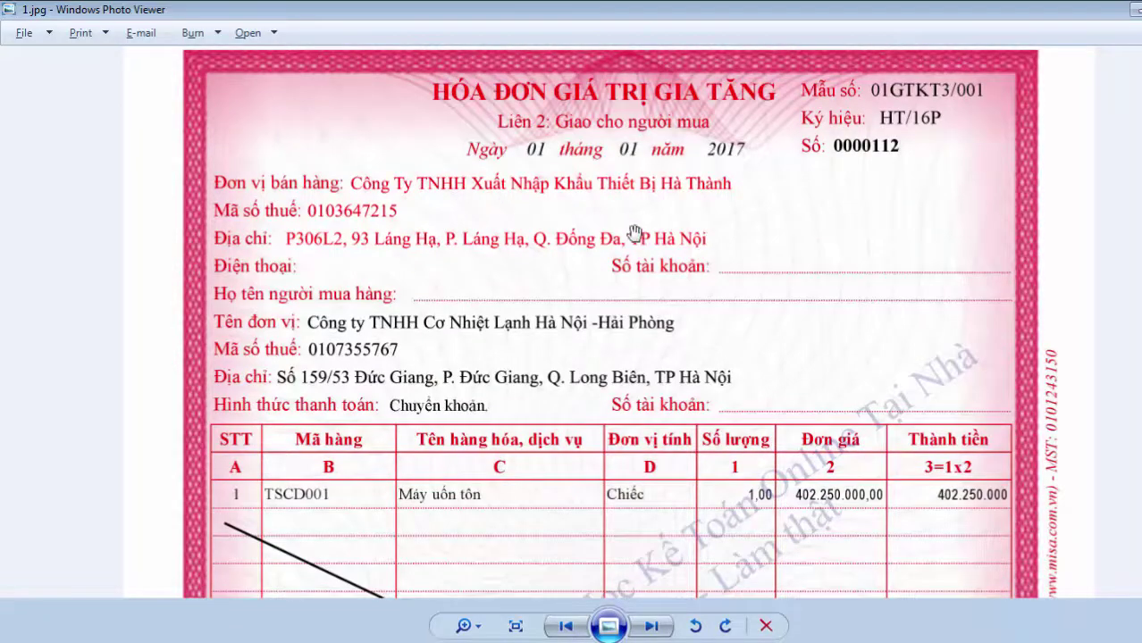
{"action": "key", "text": "alt+Tab"}
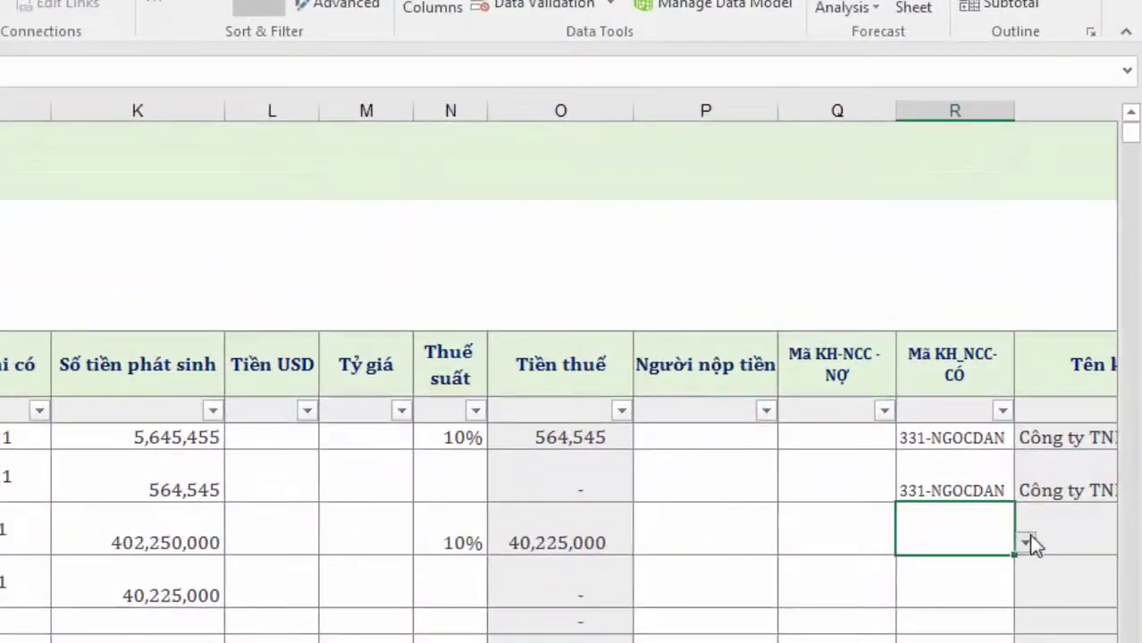
Leave the journal and open the customer list under Kế toán CÔNG NỢ
{"action": "left_click", "coordinate": [1025, 542]}
{"action": "key", "text": "Escape"}
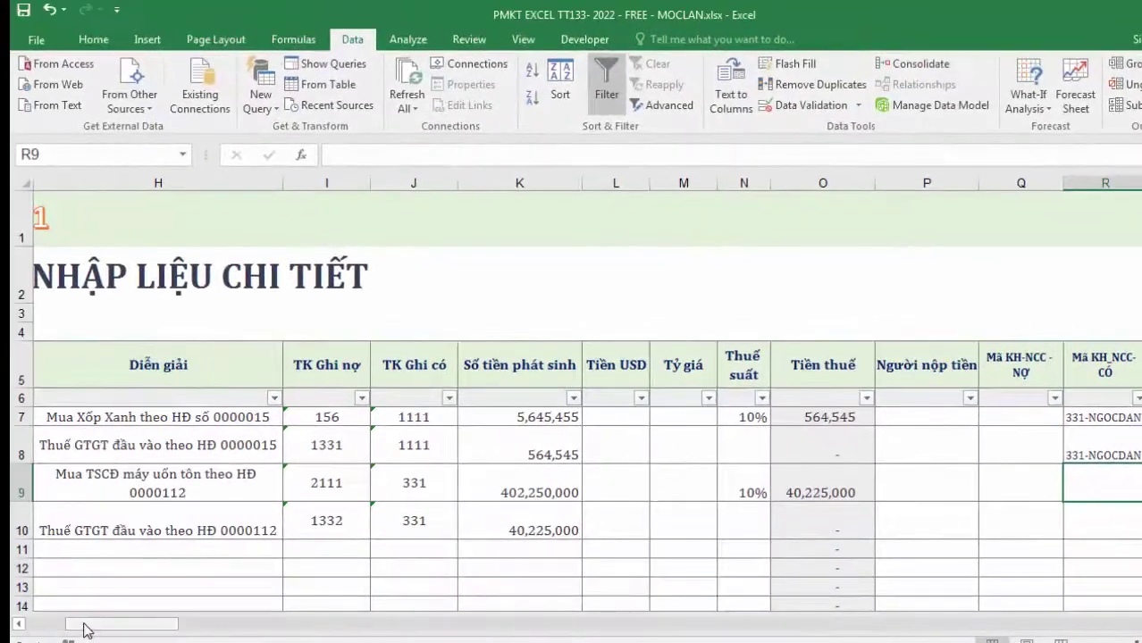
{"action": "left_click_drag", "start_coordinate": [86, 631], "coordinate": [37, 631]}
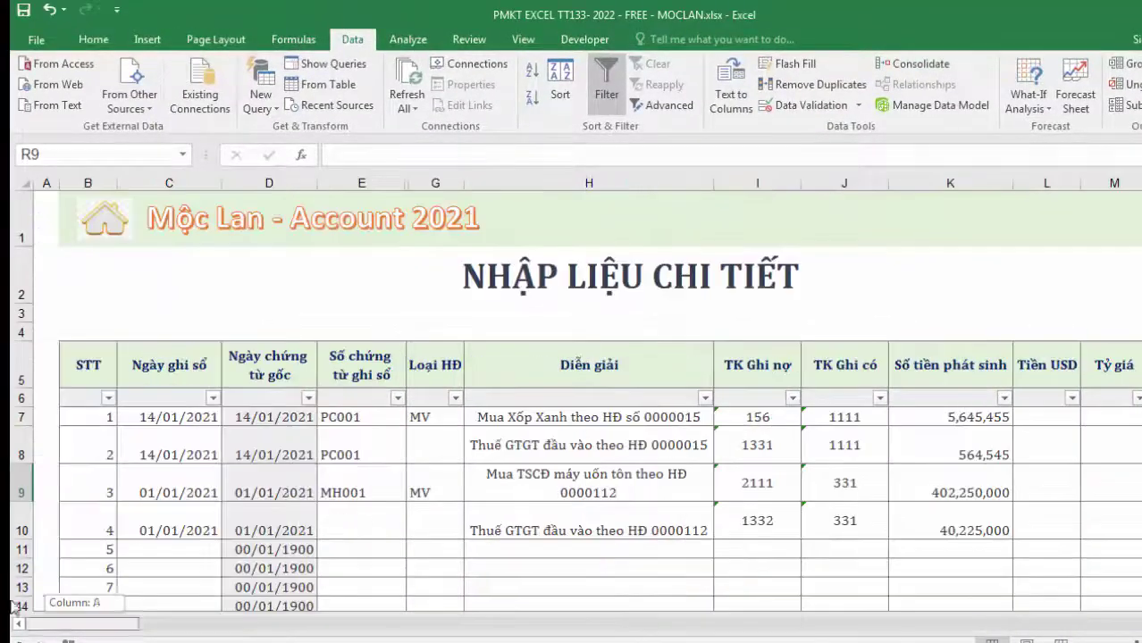
{"action": "left_click", "coordinate": [89, 237]}
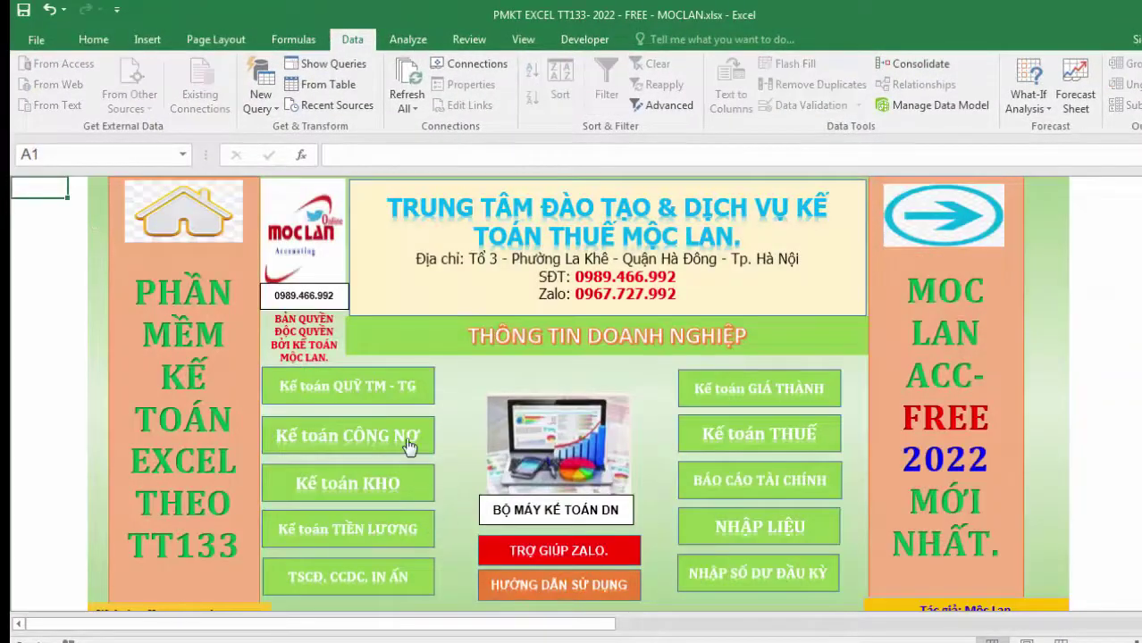
{"action": "left_click", "coordinate": [404, 440]}
{"action": "left_click", "coordinate": [487, 476]}
Add supplier 331-HATHANH with type 331, taking its details from the invoice and starting its tax code
{"action": "left_click", "coordinate": [196, 506]}
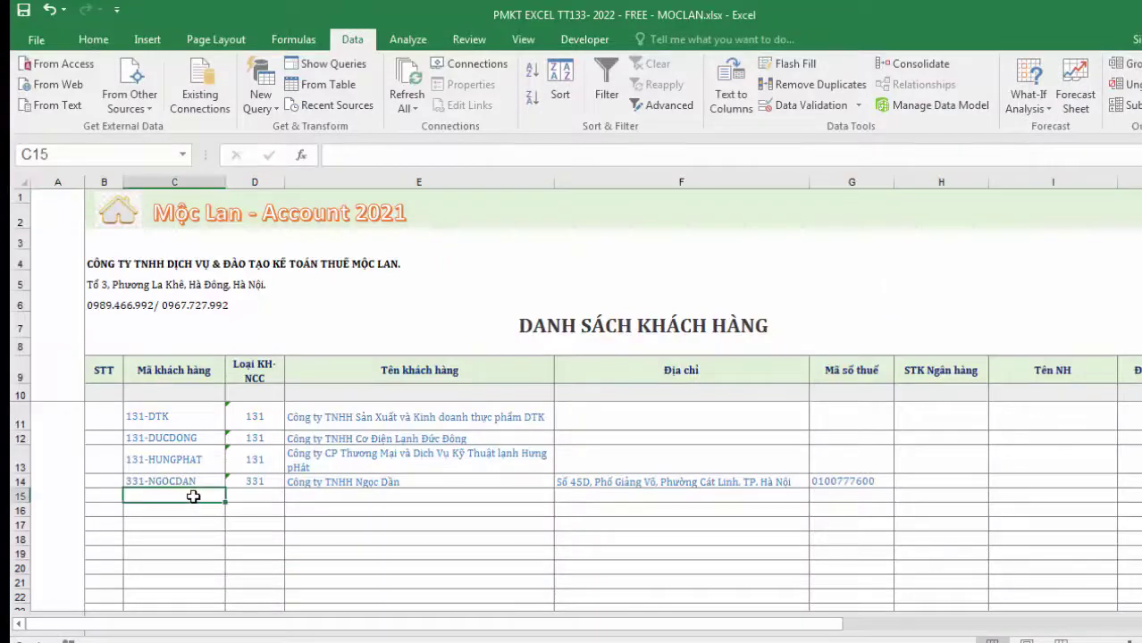
{"action": "type", "text": "3310"}
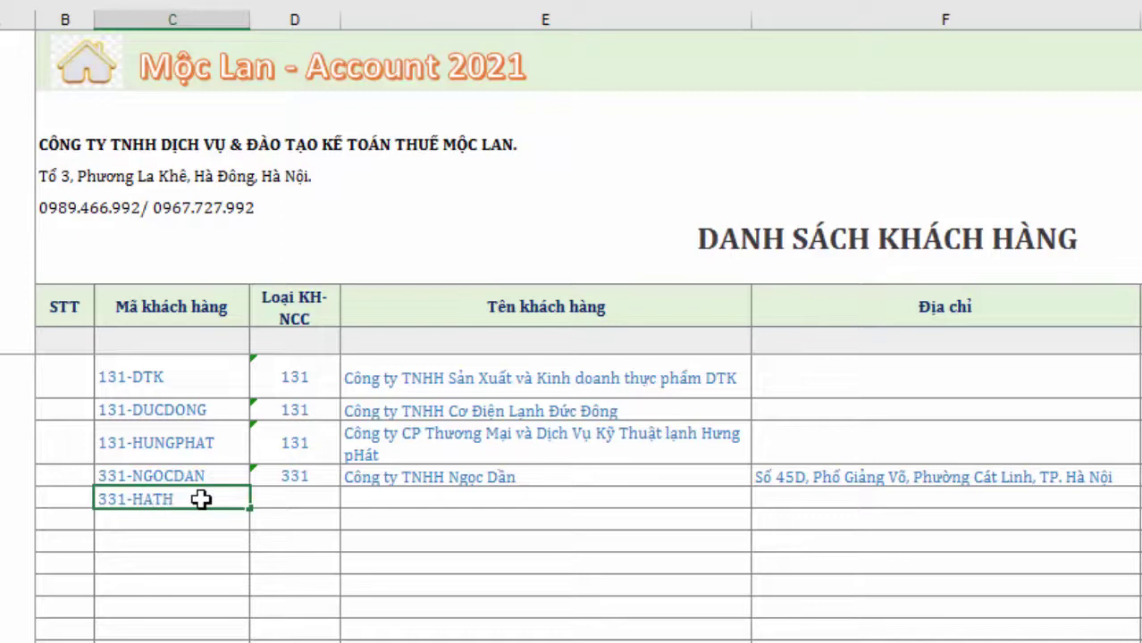
{"action": "left_click", "coordinate": [319, 490]}
{"action": "type", "text": "331"}
{"action": "left_click", "coordinate": [442, 497]}
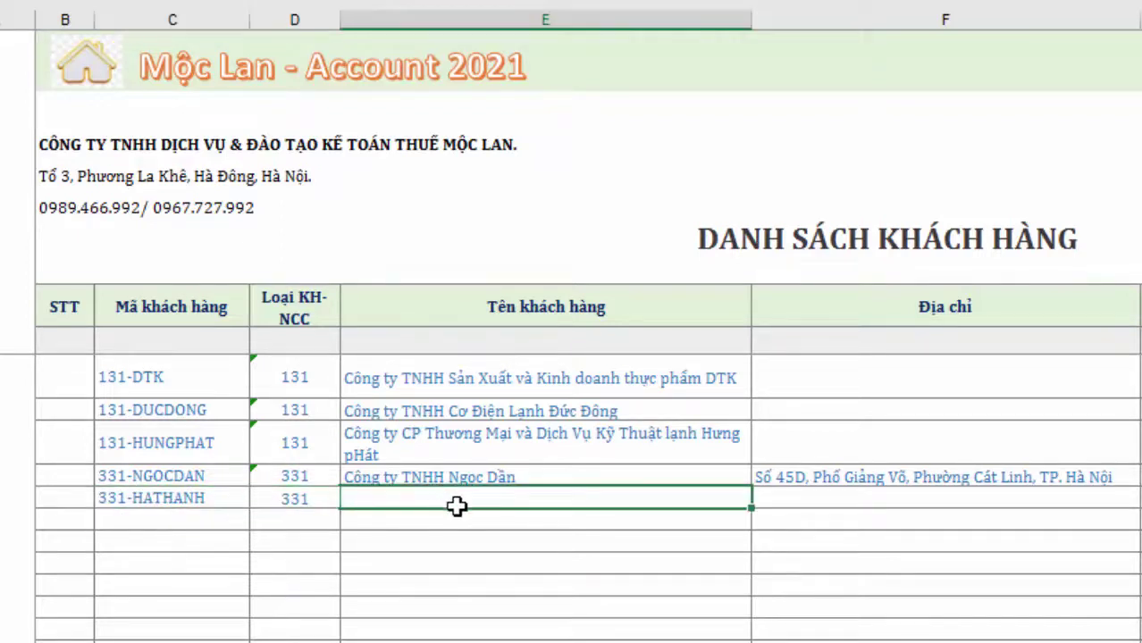
{"action": "key", "text": "alt+Tab"}
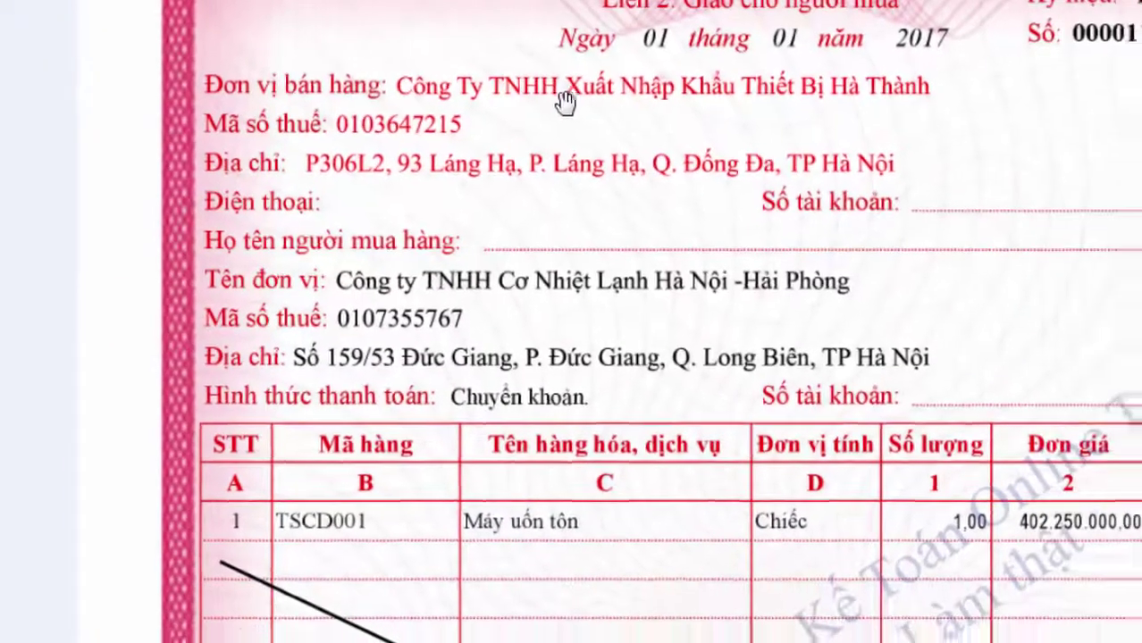
{"action": "key", "text": "alt+Tab"}
{"action": "left_click", "coordinate": [979, 459]}
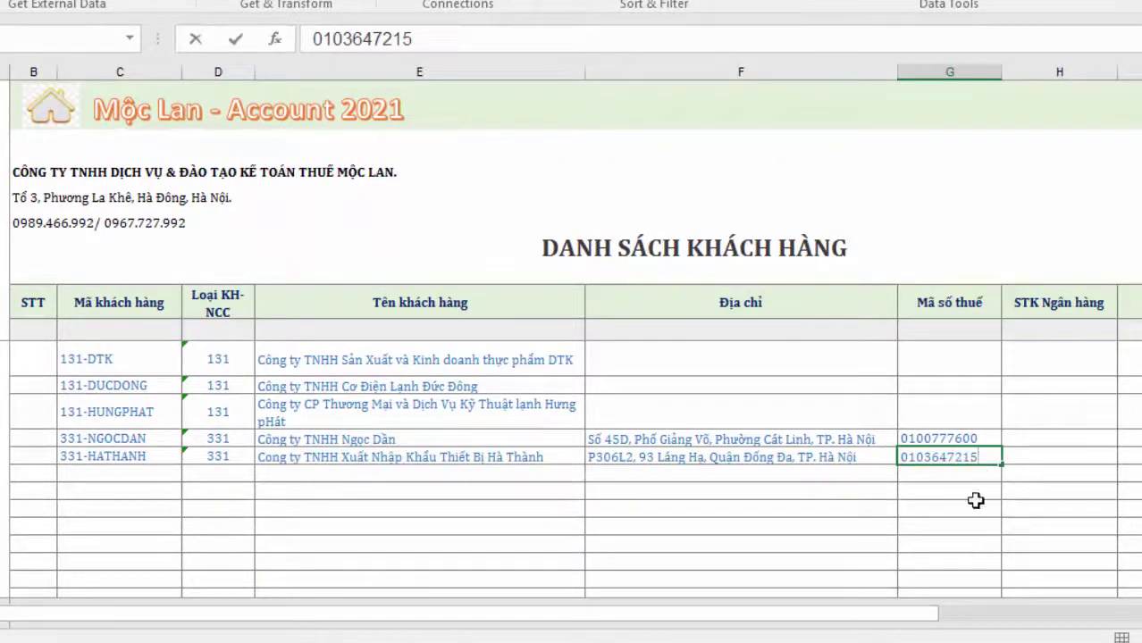
Confirm and check the tax code in the 331-HATHANH row, then return to the main menu
{"action": "left_click", "coordinate": [956, 523]}
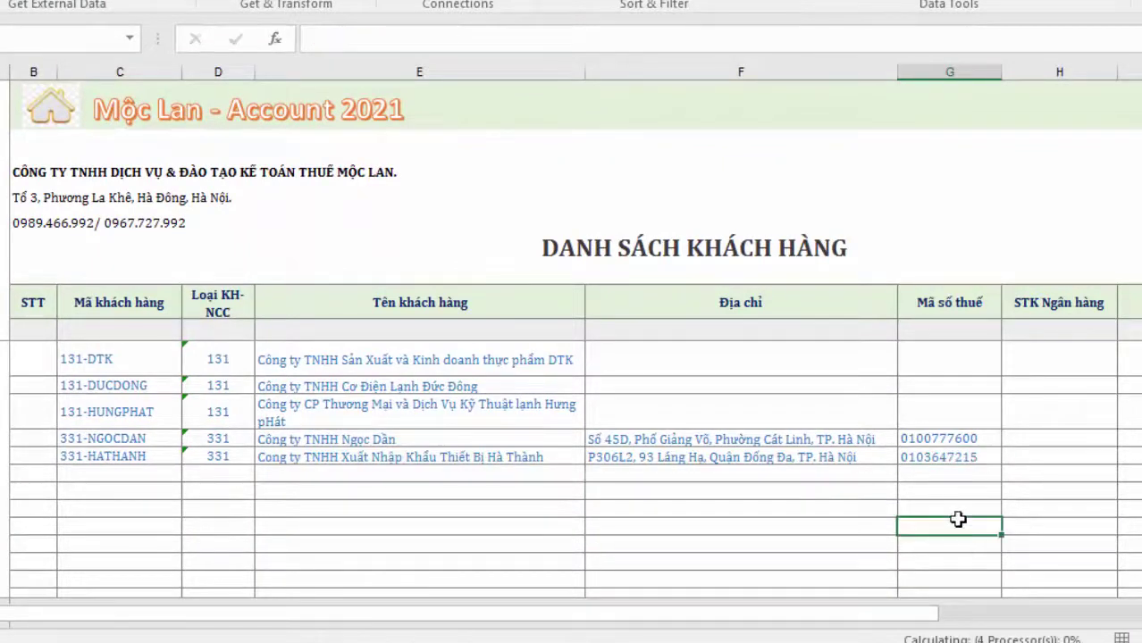
{"action": "left_click", "coordinate": [953, 473]}
{"action": "left_click", "coordinate": [953, 459]}
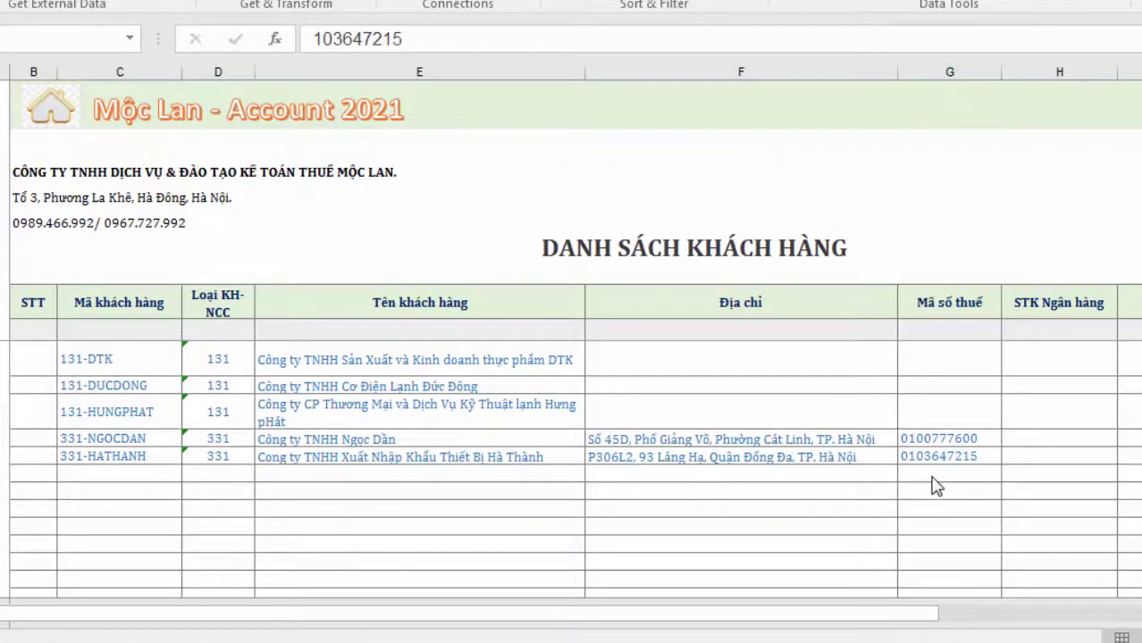
{"action": "left_click", "coordinate": [61, 127]}
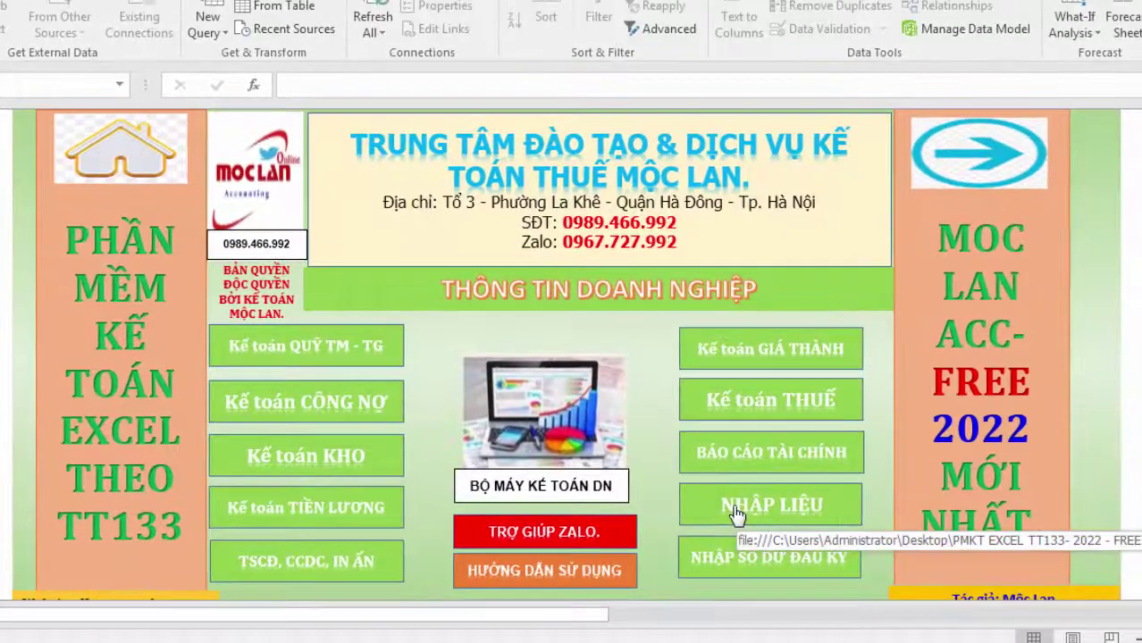
Open the NHẬP LIỆU sheet and check the credit accounts of the purchase and VAT lines
{"action": "left_click", "coordinate": [736, 514]}
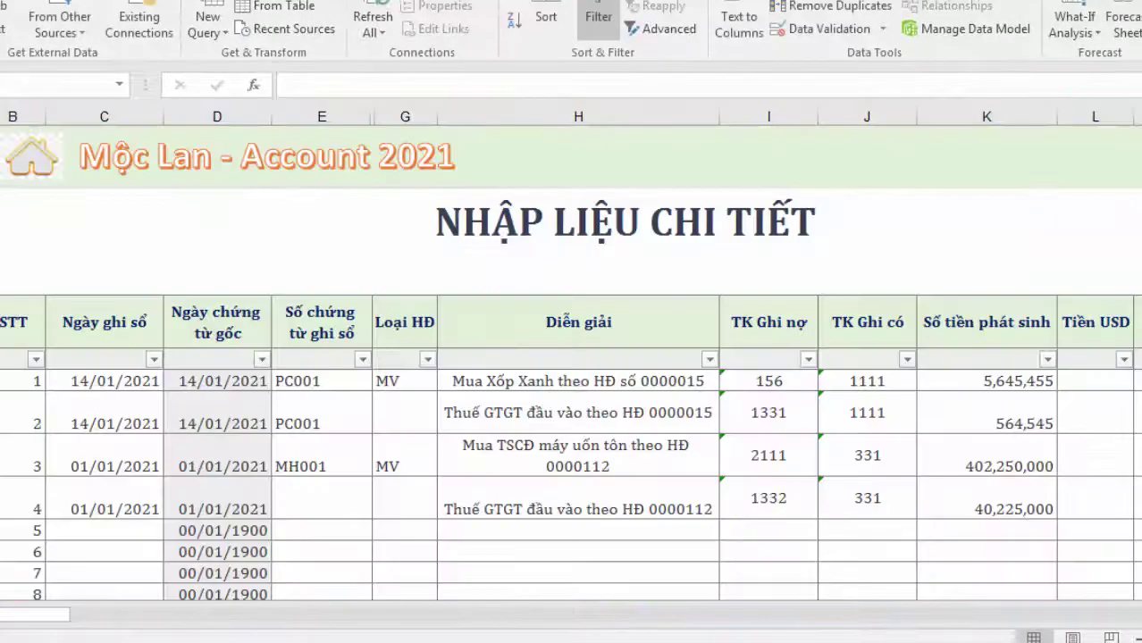
{"action": "left_click_drag", "start_coordinate": [30, 622], "coordinate": [96, 625]}
{"action": "left_click", "coordinate": [213, 463]}
{"action": "left_click", "coordinate": [159, 426]}
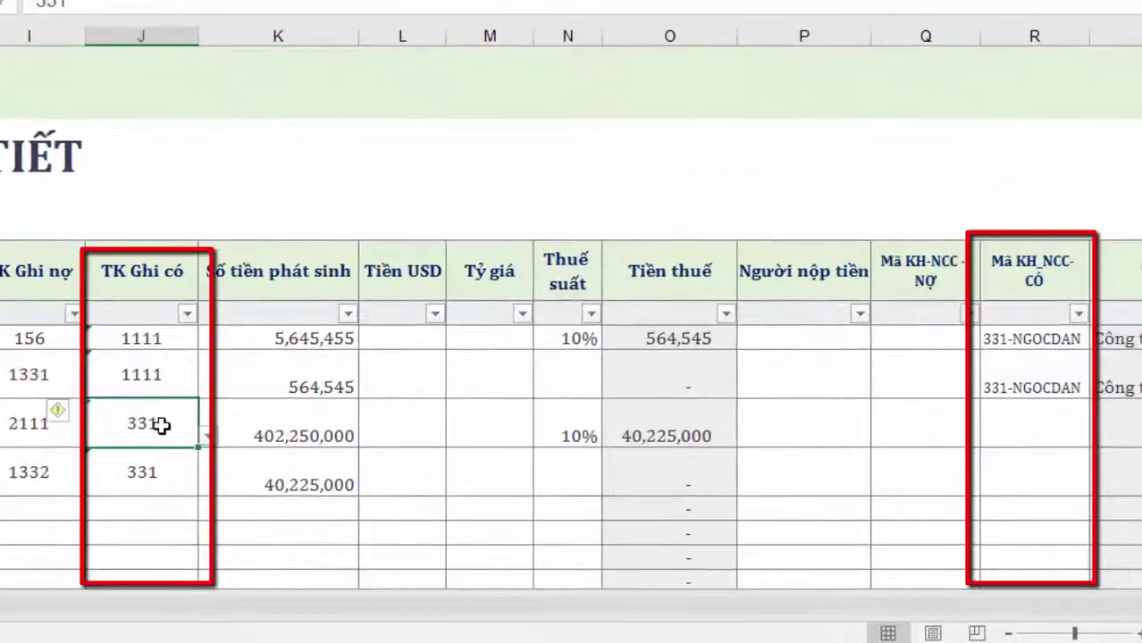
{"action": "left_click", "coordinate": [177, 463]}
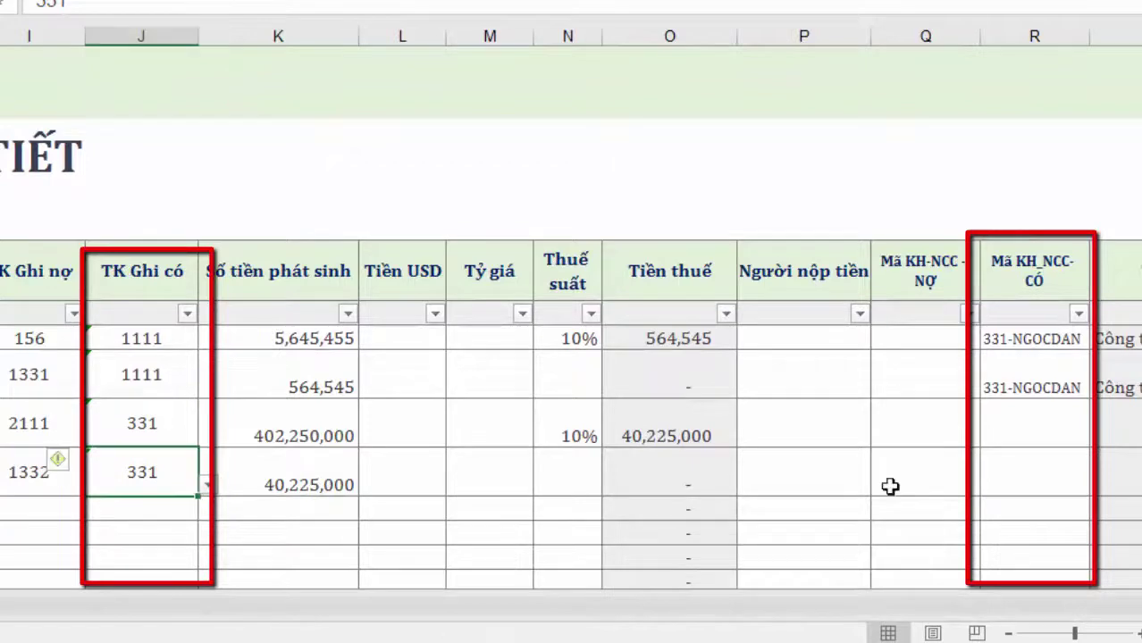
Select supplier 331-HATHANH from the dropdown for both the purchase line and its VAT line
{"action": "left_click", "coordinate": [994, 419]}
{"action": "left_click", "coordinate": [1103, 436]}
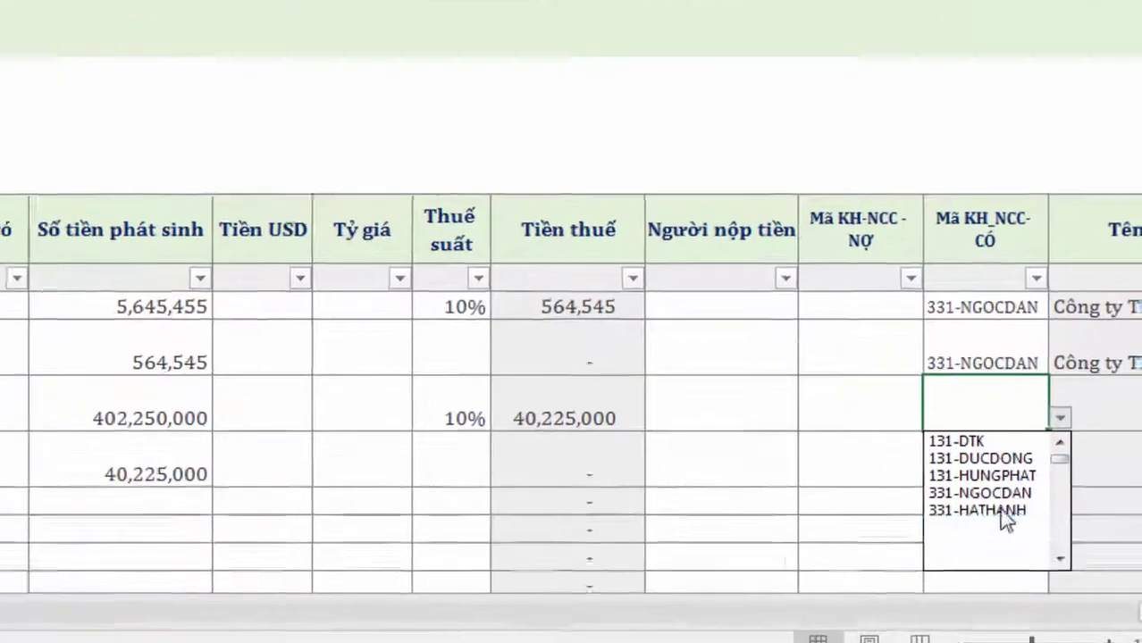
{"action": "left_click", "coordinate": [1019, 516]}
{"action": "left_click", "coordinate": [948, 449]}
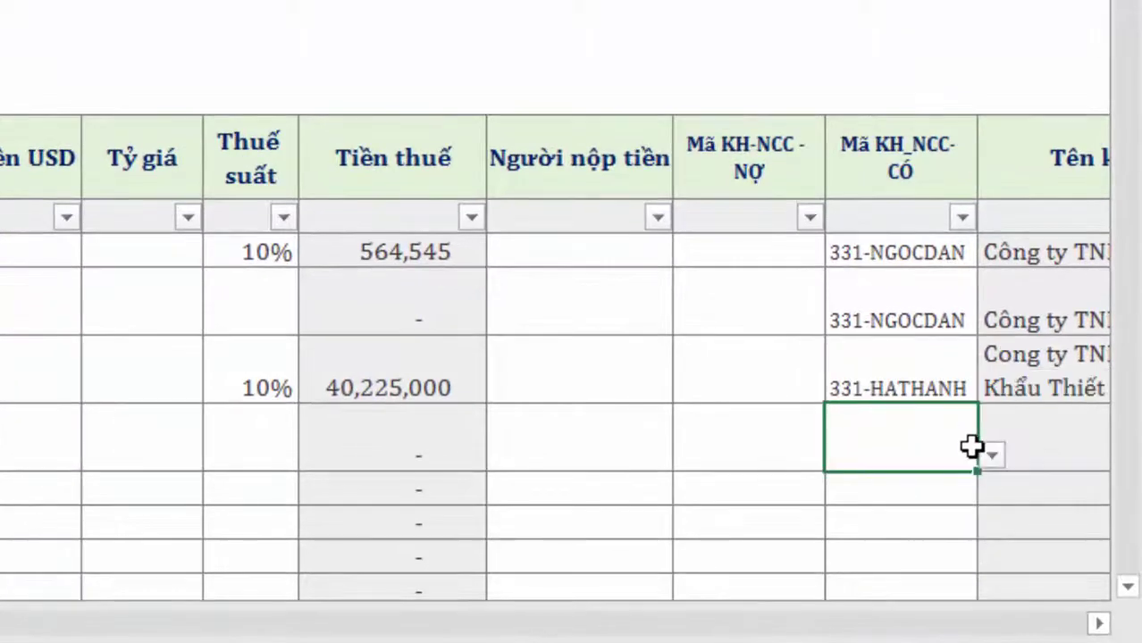
{"action": "left_click", "coordinate": [991, 456]}
{"action": "left_click", "coordinate": [891, 568]}
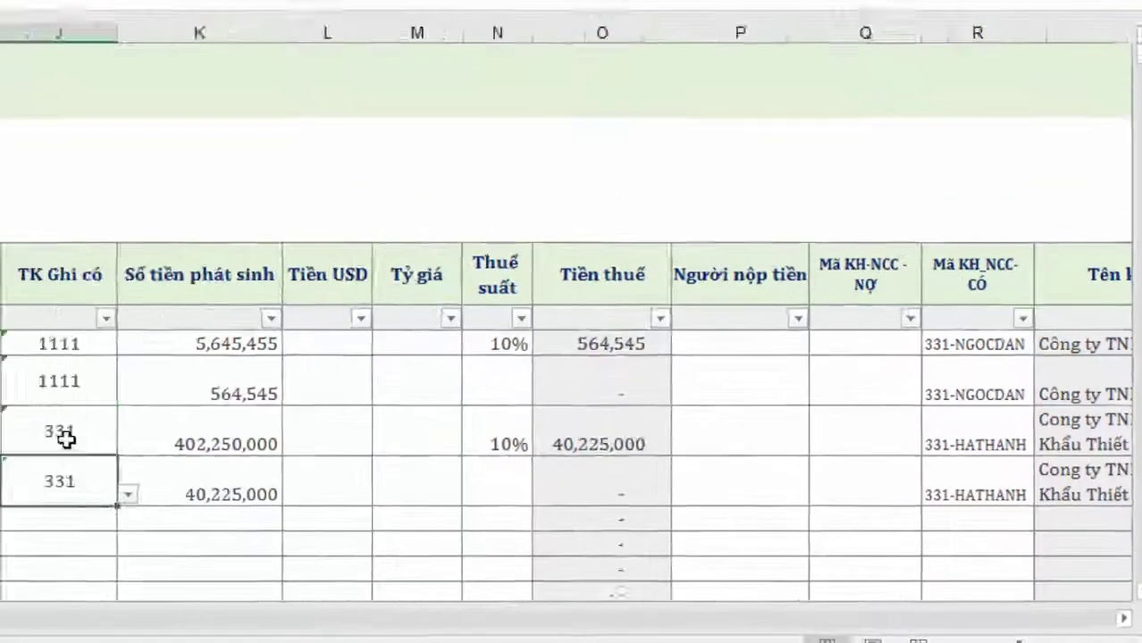
{"action": "left_click", "coordinate": [63, 438]}
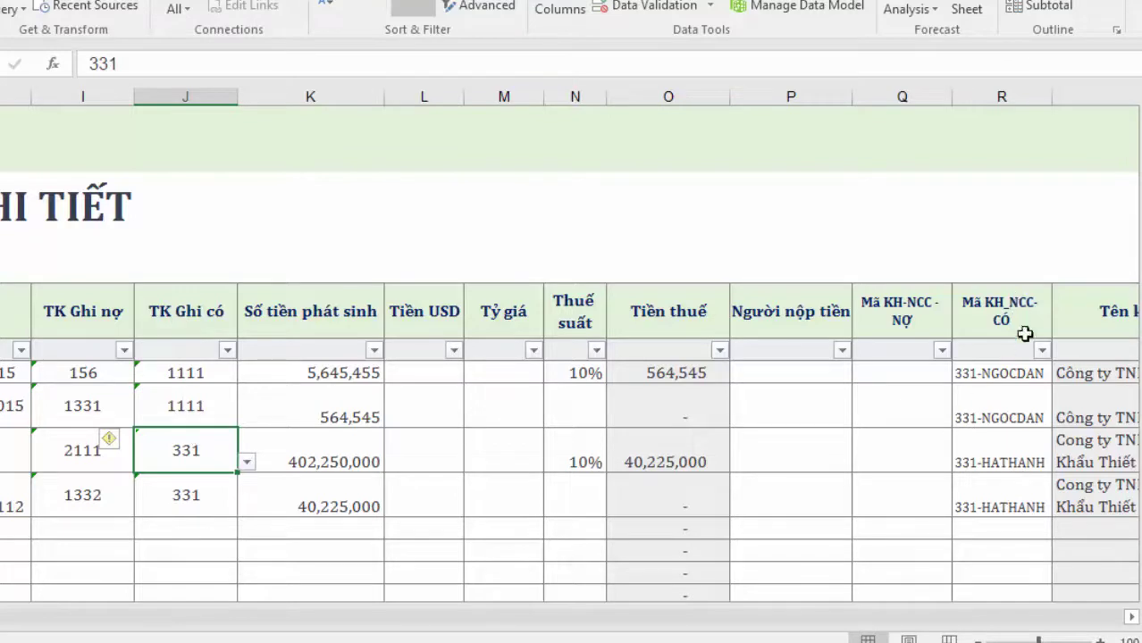
{"action": "left_click", "coordinate": [1026, 464]}
Review credit account 331 and supplier 331-HATHANH on both the purchase and VAT lines
{"action": "left_click", "coordinate": [1022, 494]}
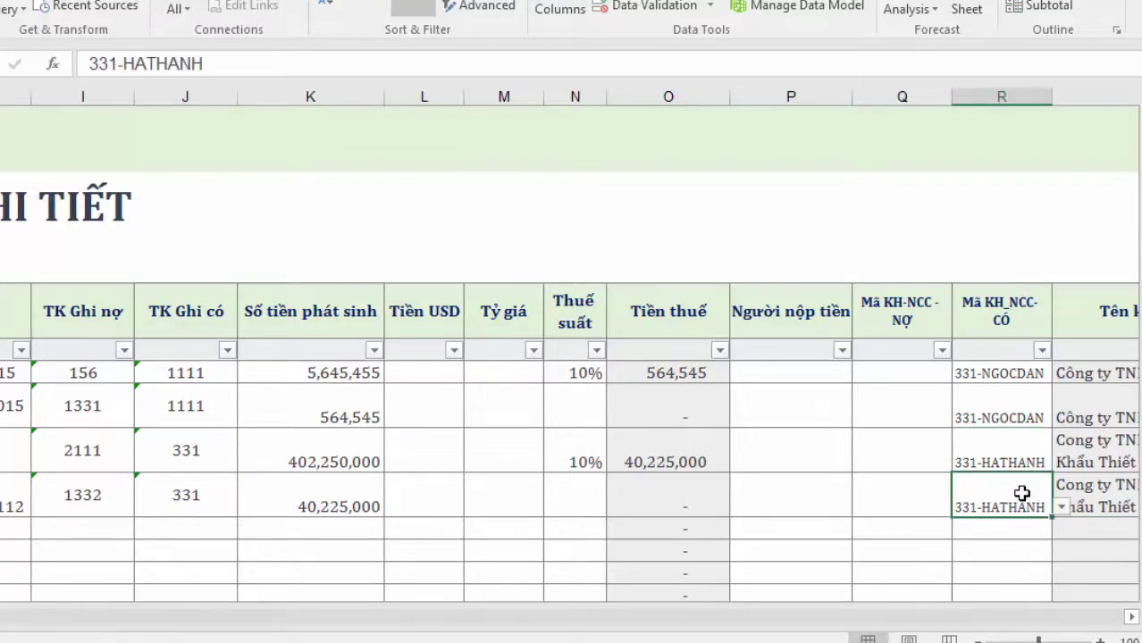
{"action": "left_click", "coordinate": [196, 462]}
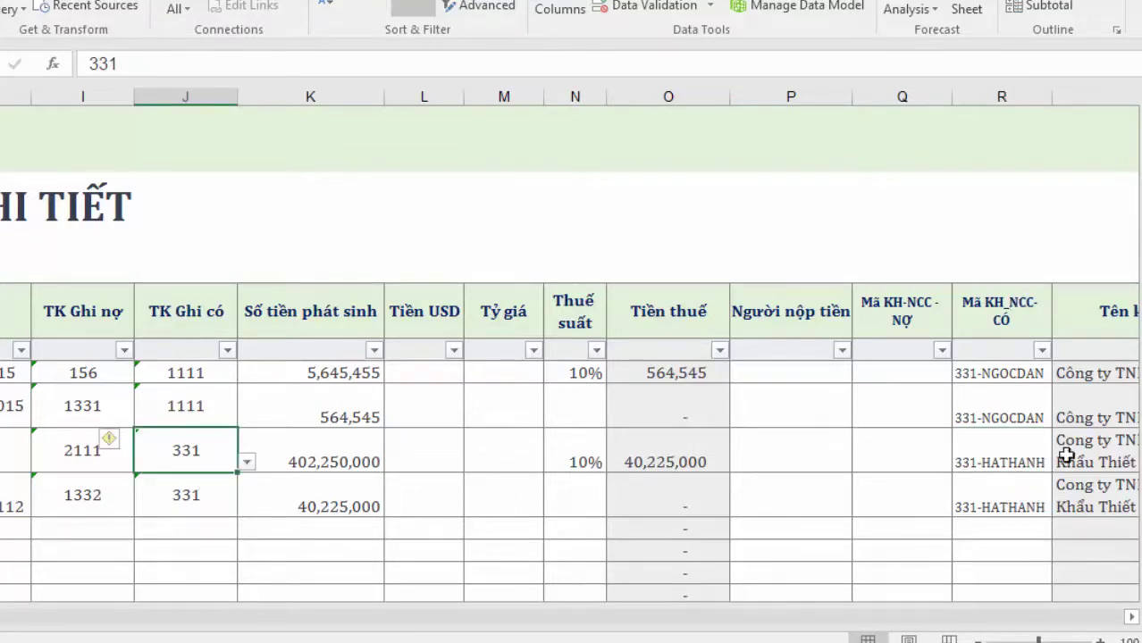
{"action": "left_click", "coordinate": [974, 456]}
{"action": "left_click", "coordinate": [184, 483]}
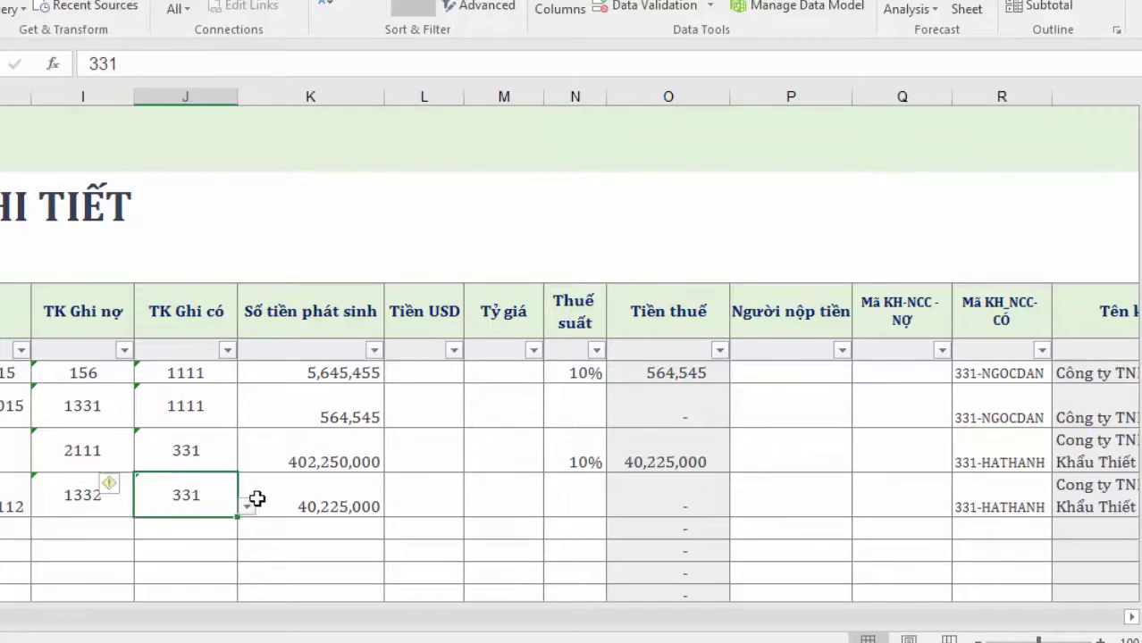
{"action": "left_click", "coordinate": [967, 499]}
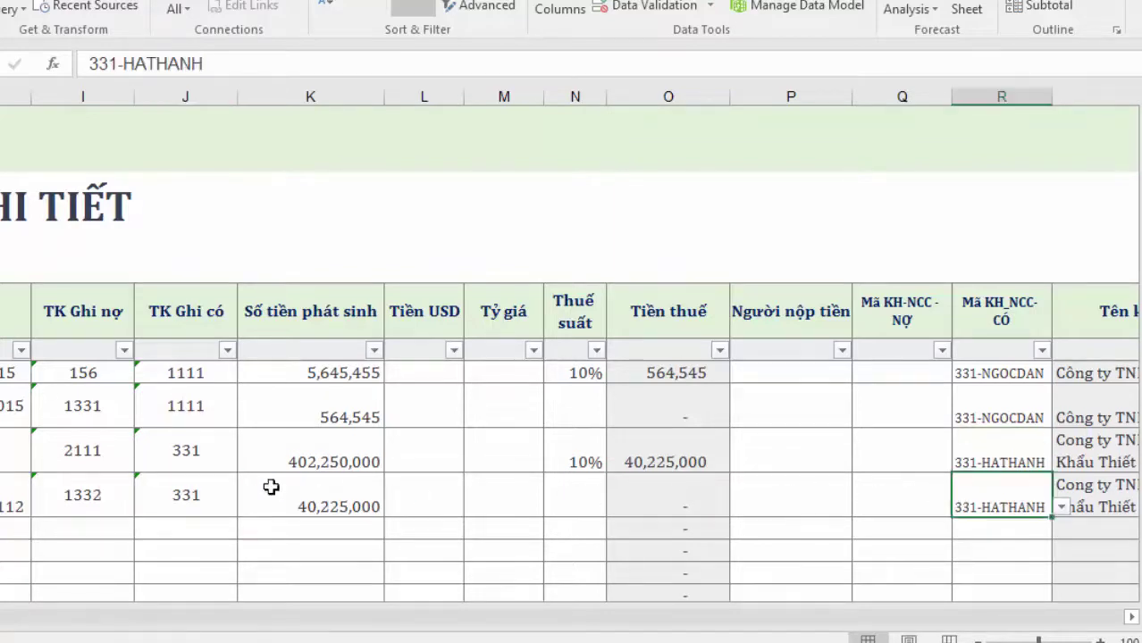
{"action": "left_click", "coordinate": [202, 454]}
Compare the amounts 402,250,000 and 40,225,000 against the invoice totals
{"action": "left_click", "coordinate": [320, 455]}
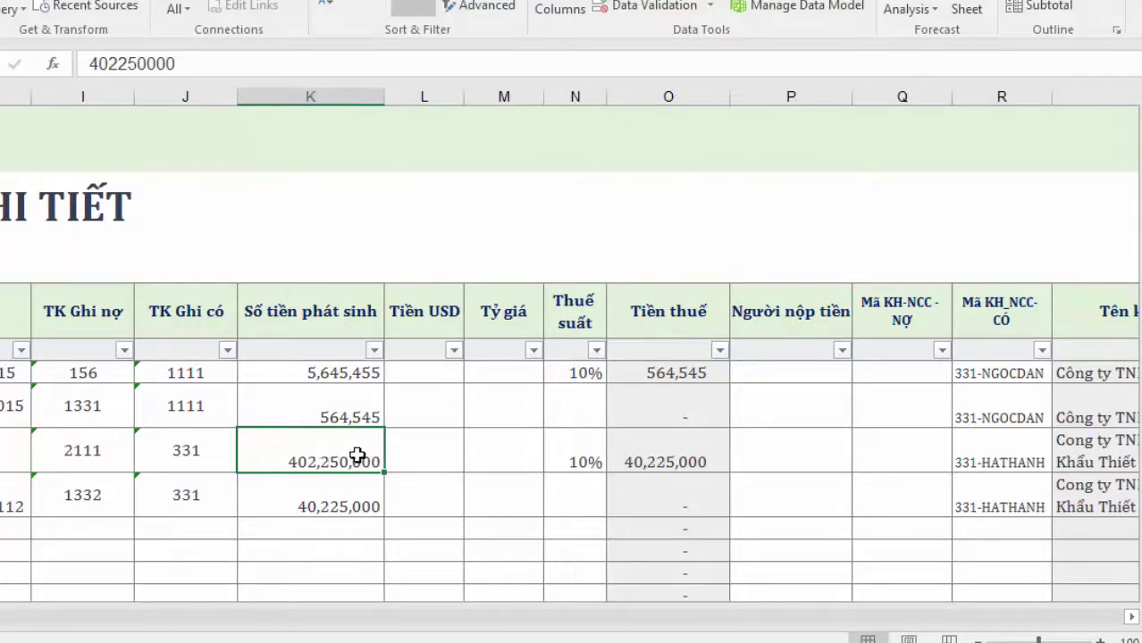
{"action": "left_click", "coordinate": [981, 453]}
{"action": "left_click_drag", "start_coordinate": [981, 452], "coordinate": [1006, 448]}
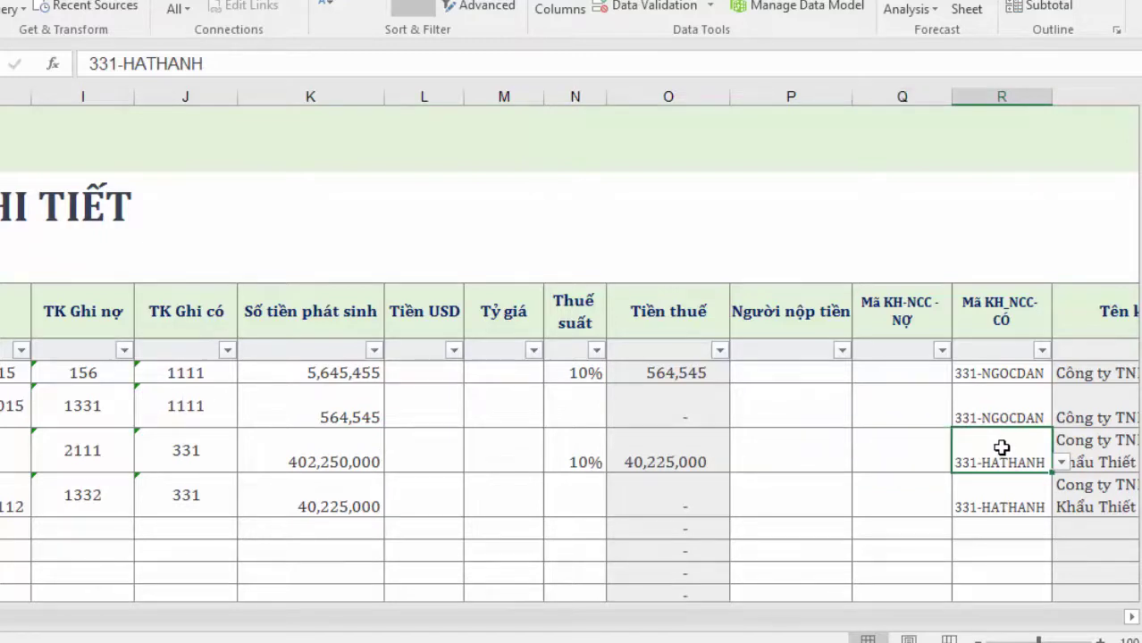
{"action": "left_click", "coordinate": [299, 451]}
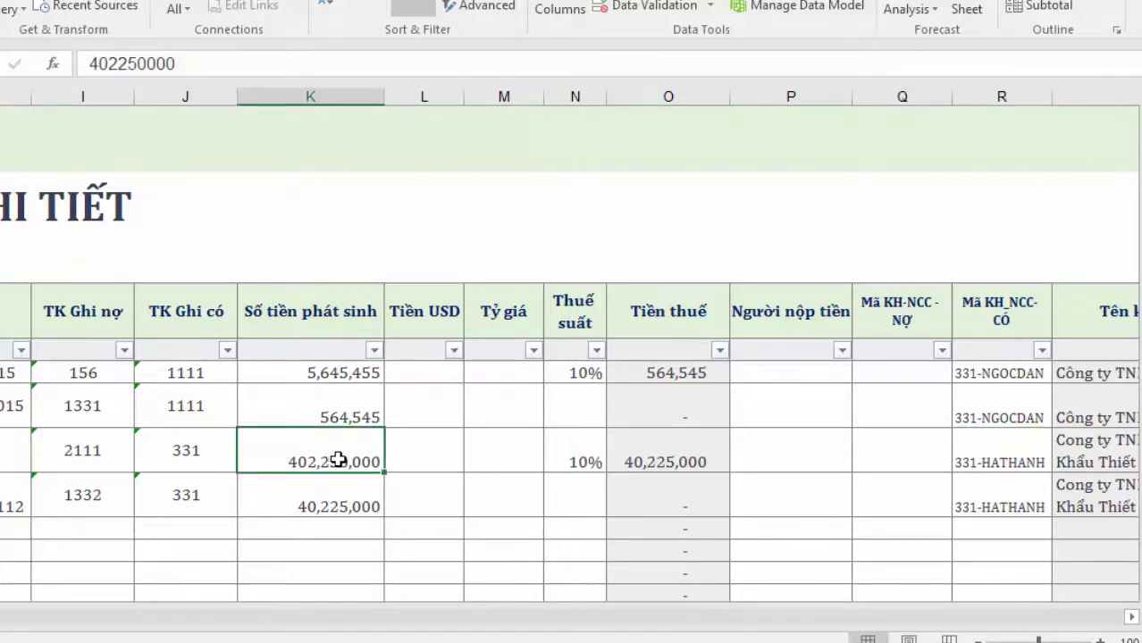
{"action": "left_click", "coordinate": [295, 503]}
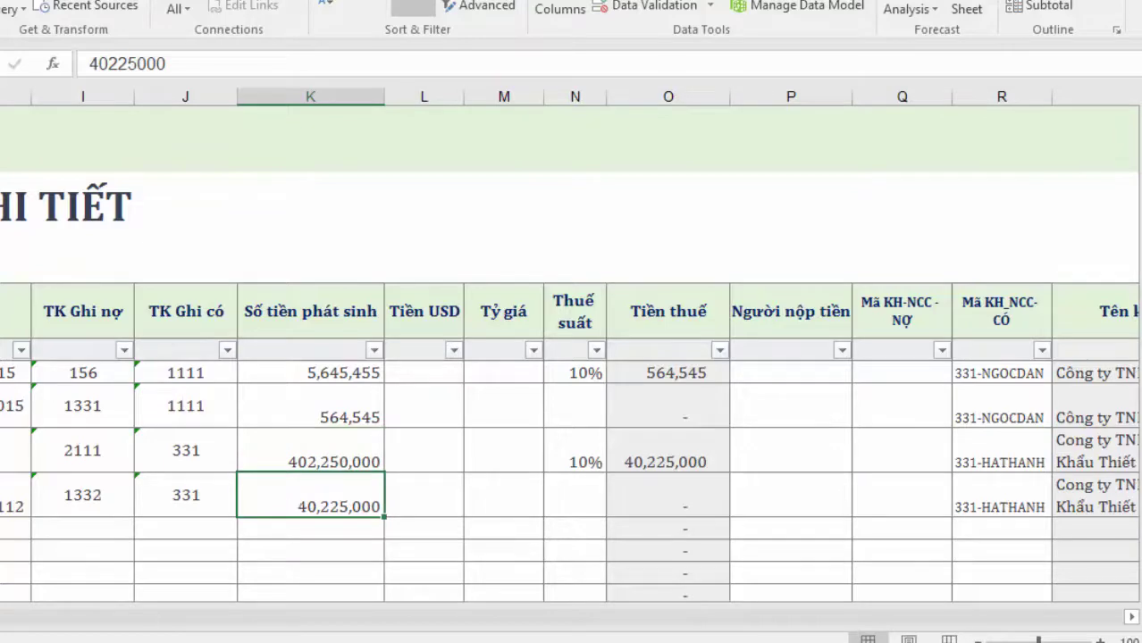
{"action": "left_click", "coordinate": [454, 637]}
{"action": "scroll", "coordinate": [658, 117], "scroll_direction": "down", "scroll_amount": 10}
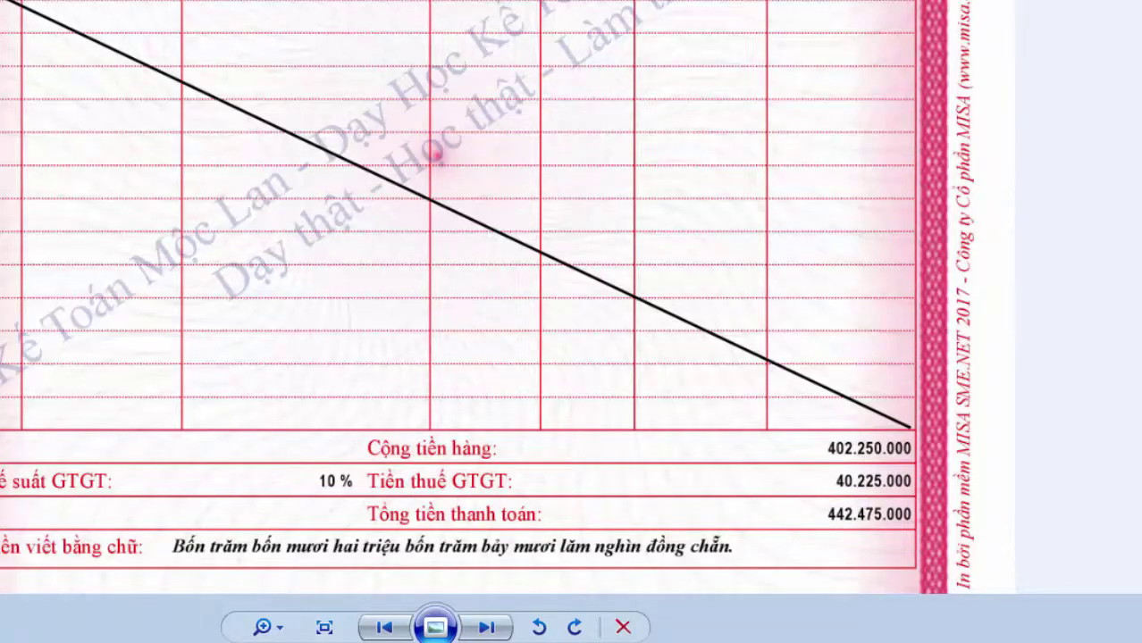
{"action": "key", "text": "alt+Tab"}
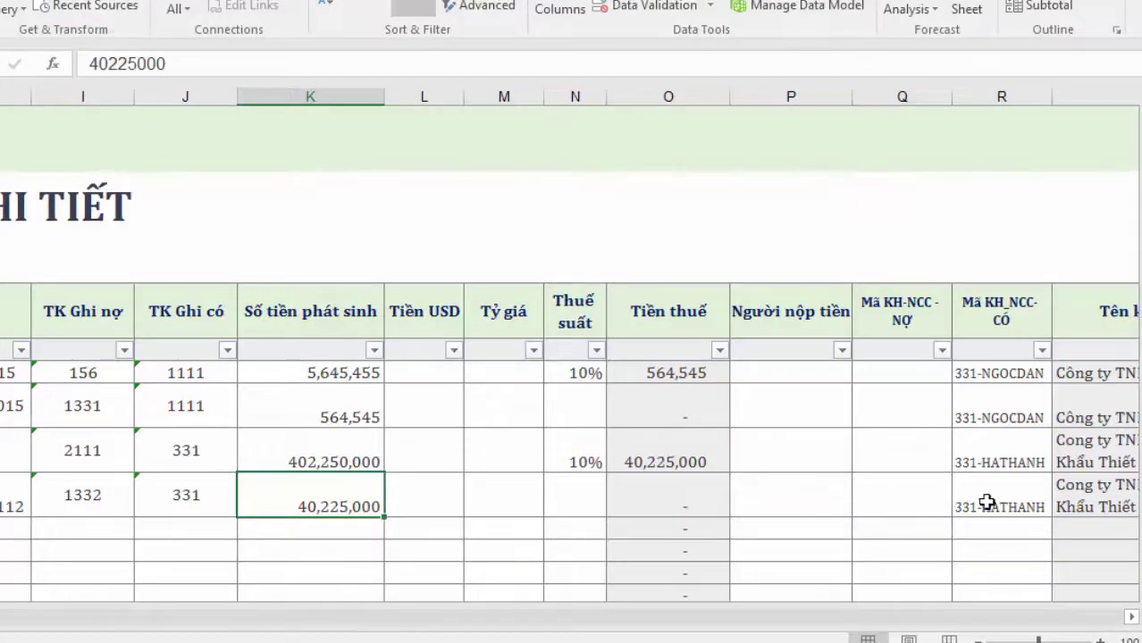
{"action": "left_click", "coordinate": [994, 504]}
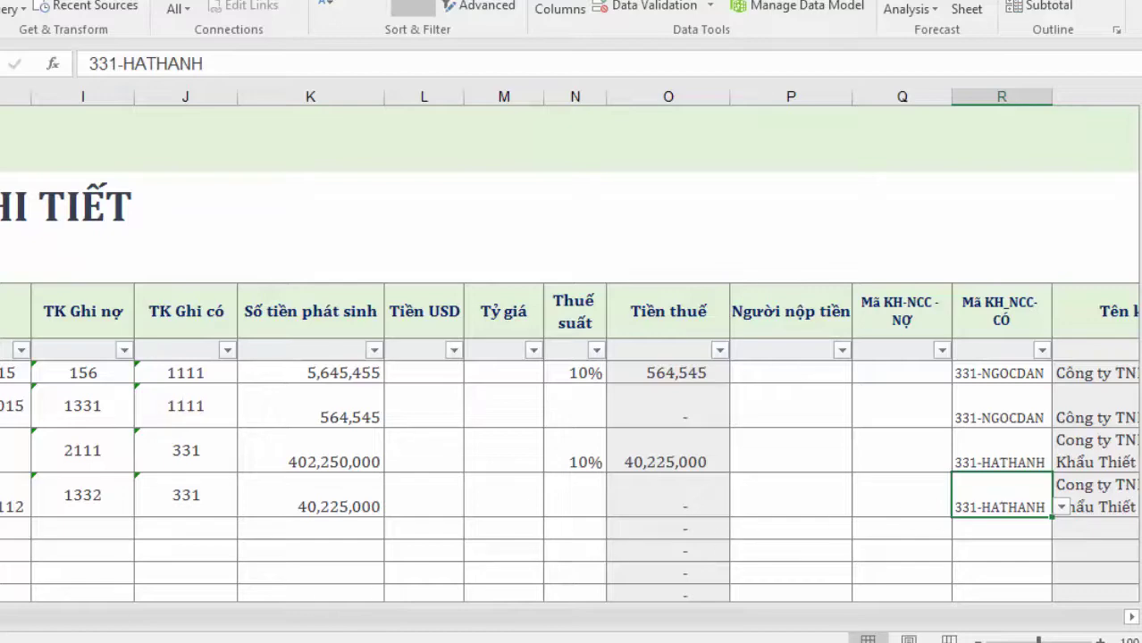
Find the Số HĐ cell of the 2111 row and read the invoice number from the invoice image
{"action": "scroll", "coordinate": [572, 447], "scroll_direction": "left", "scroll_amount": 5}
{"action": "scroll", "coordinate": [572, 446], "scroll_direction": "right", "scroll_amount": 8}
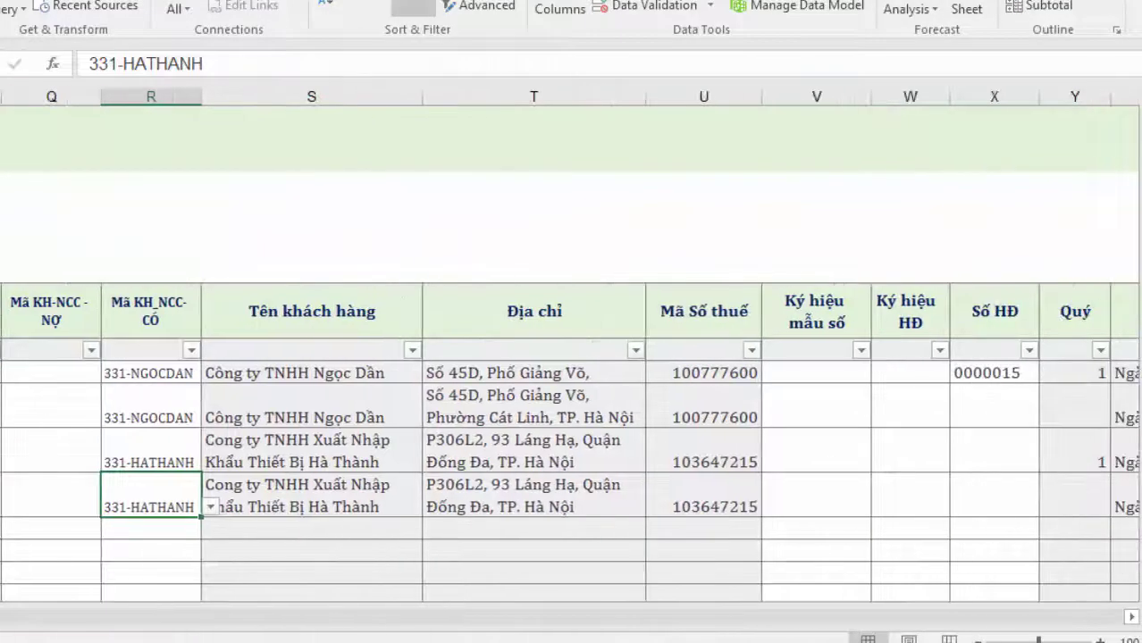
{"action": "scroll", "coordinate": [640, 487], "scroll_direction": "right", "scroll_amount": 3}
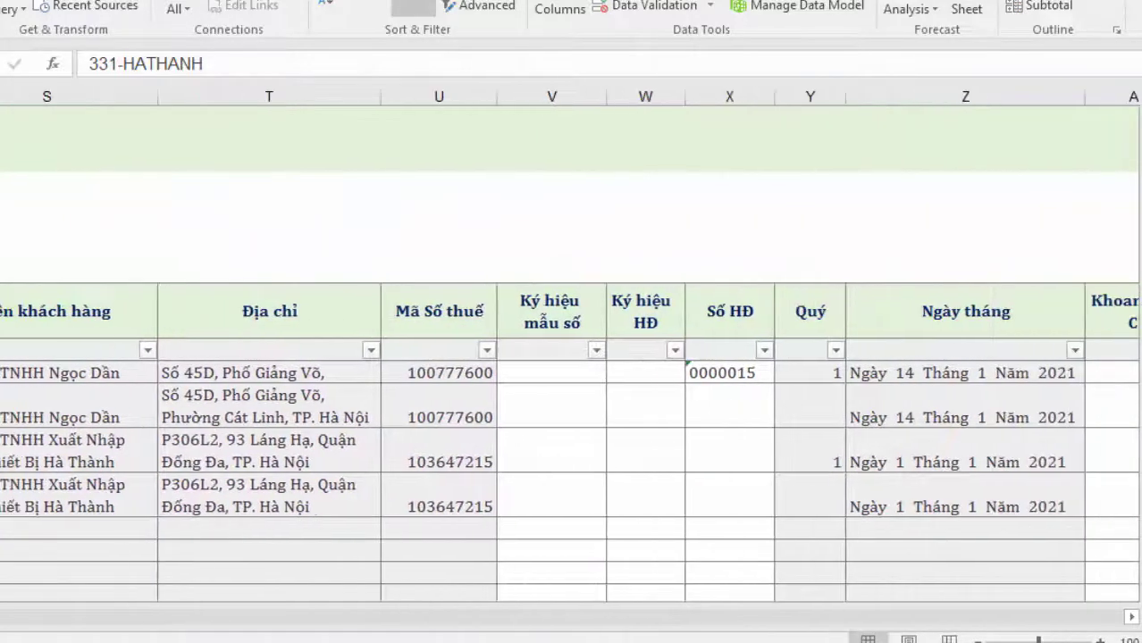
{"action": "left_click", "coordinate": [719, 459]}
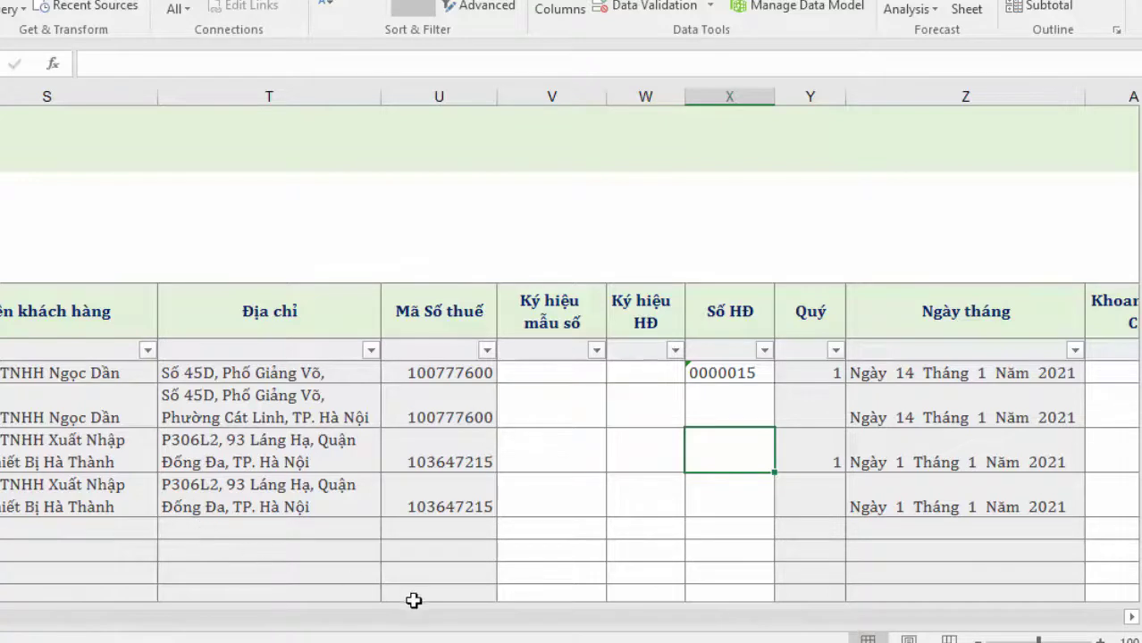
{"action": "left_click", "coordinate": [732, 504]}
{"action": "left_click", "coordinate": [728, 442]}
{"action": "key", "text": "alt+Tab"}
{"action": "left_click_drag", "start_coordinate": [697, 229], "coordinate": [688, 365]}
{"action": "left_click_drag", "start_coordinate": [735, 239], "coordinate": [750, 428]}
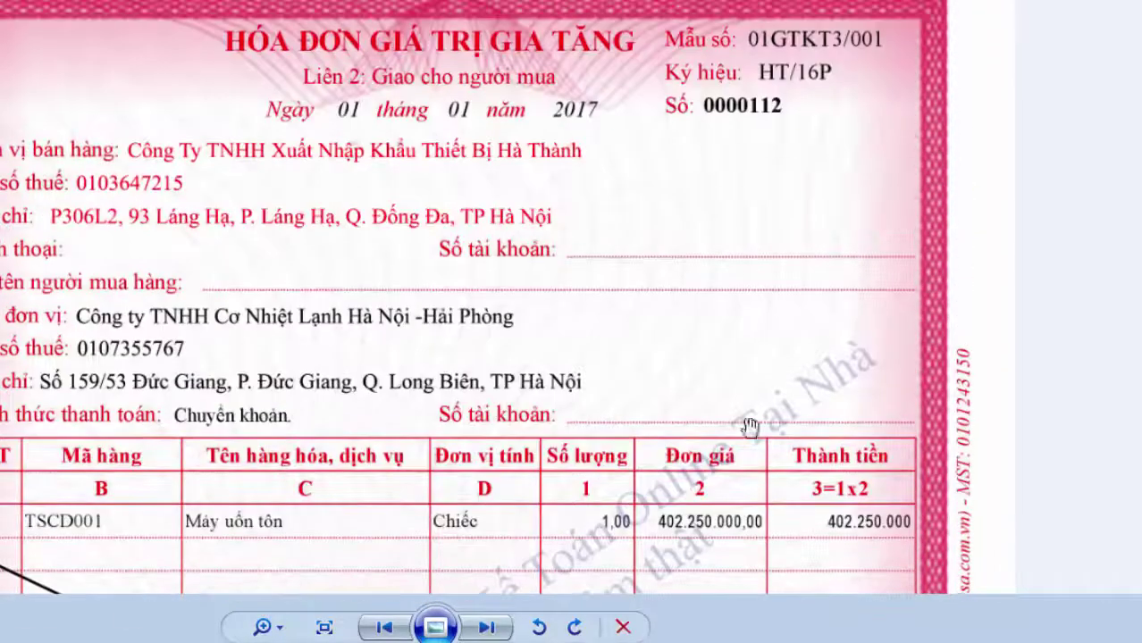
{"action": "key", "text": "alt+Tab"}
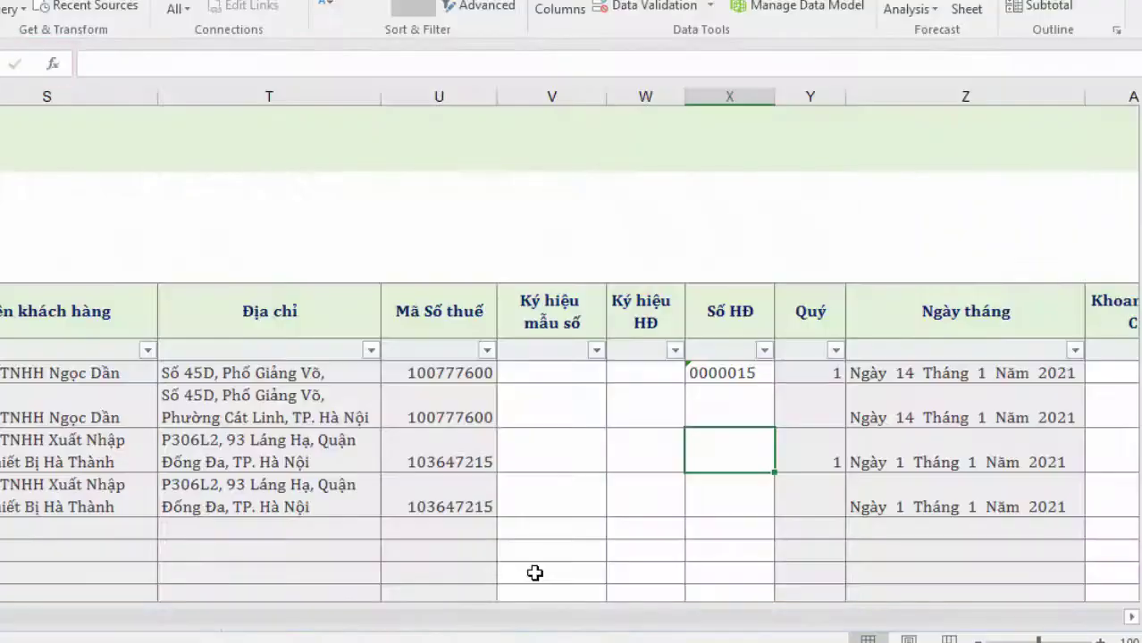
Enter invoice number 0000112 in that cell and review the VAT line's description
{"action": "type", "text": "0000112"}
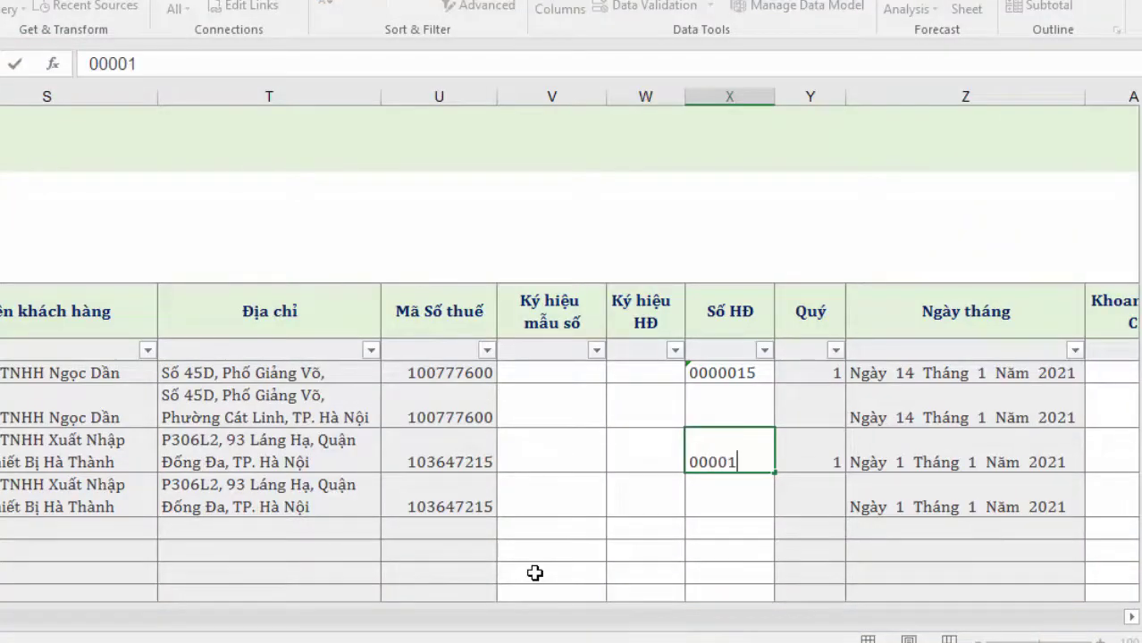
{"action": "left_click", "coordinate": [689, 497]}
{"action": "left_click", "coordinate": [717, 462]}
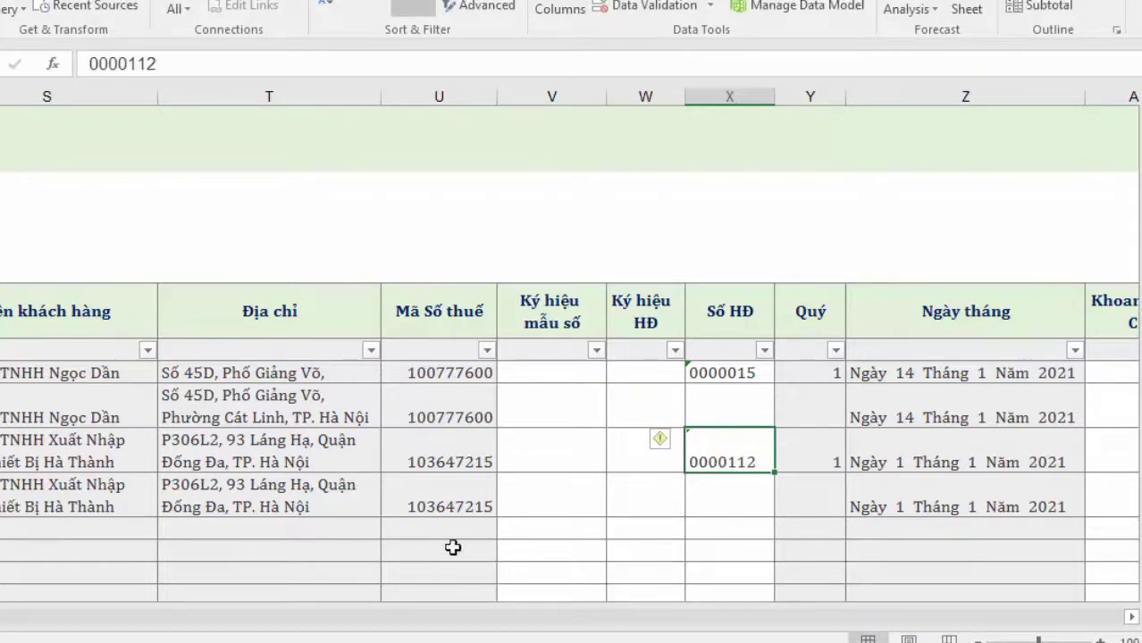
{"action": "scroll", "coordinate": [570, 438], "scroll_direction": "right", "scroll_amount": 4}
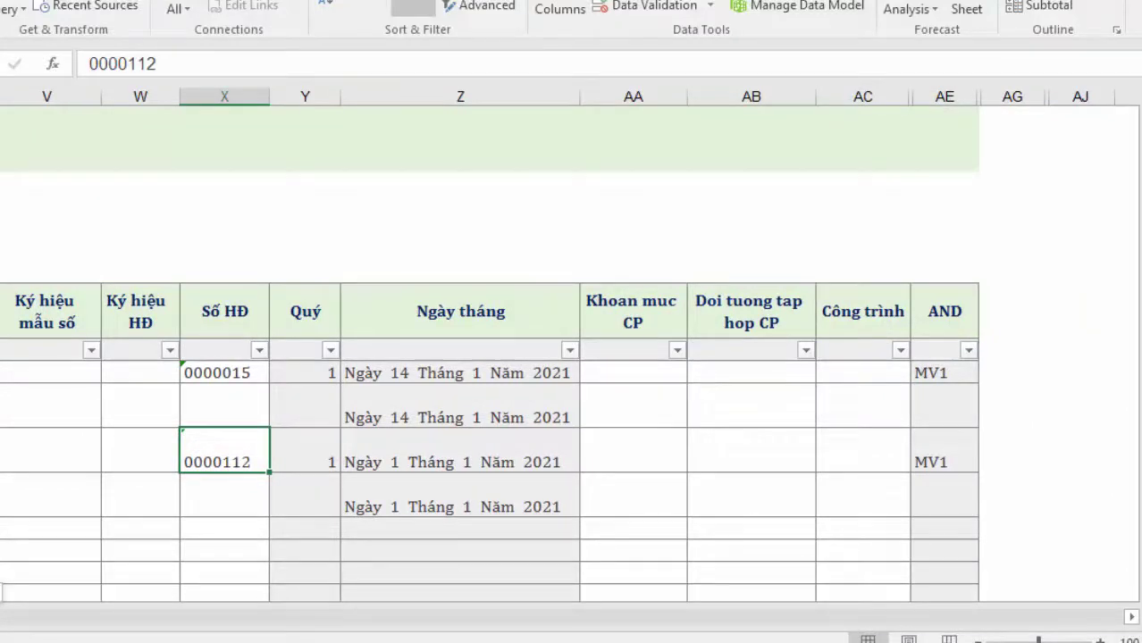
{"action": "scroll", "coordinate": [569, 438], "scroll_direction": "left", "scroll_amount": 8}
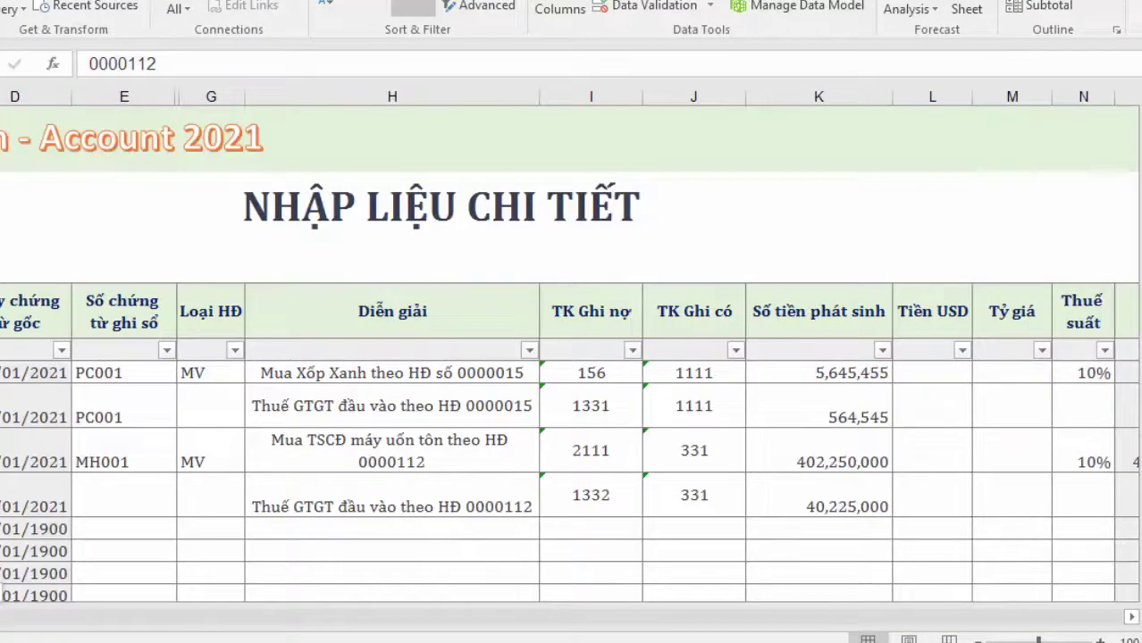
{"action": "left_click", "coordinate": [259, 497]}
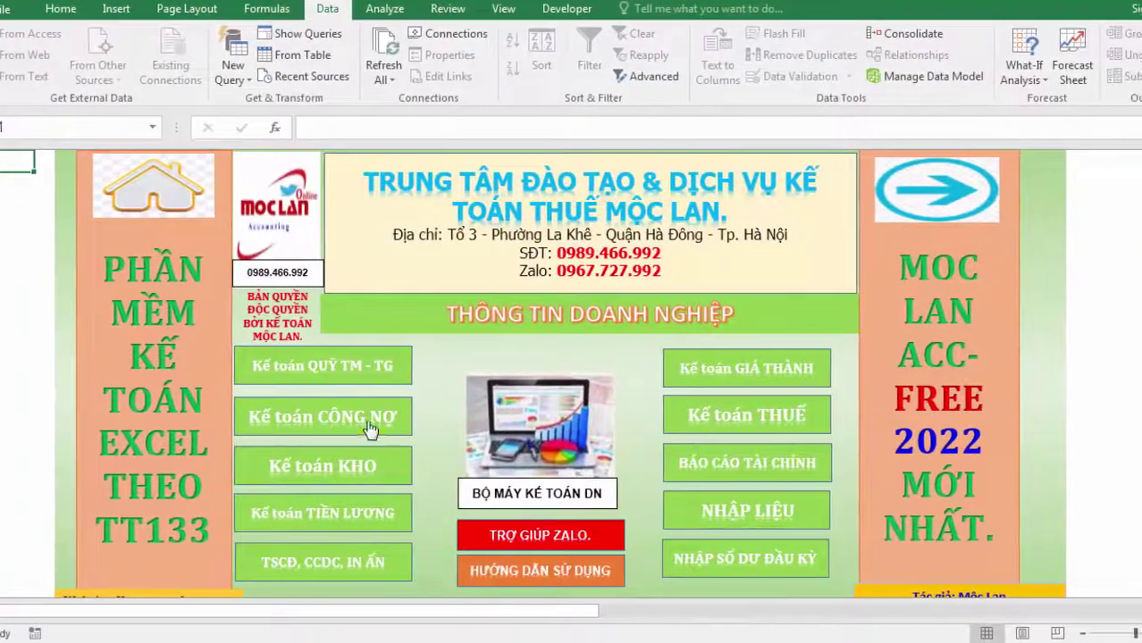
Open TỔNG HỢP 331 and verify 331-HATHANH's 442,475,000 credit against the invoice total
{"action": "left_click", "coordinate": [370, 424]}
{"action": "left_click", "coordinate": [602, 511]}
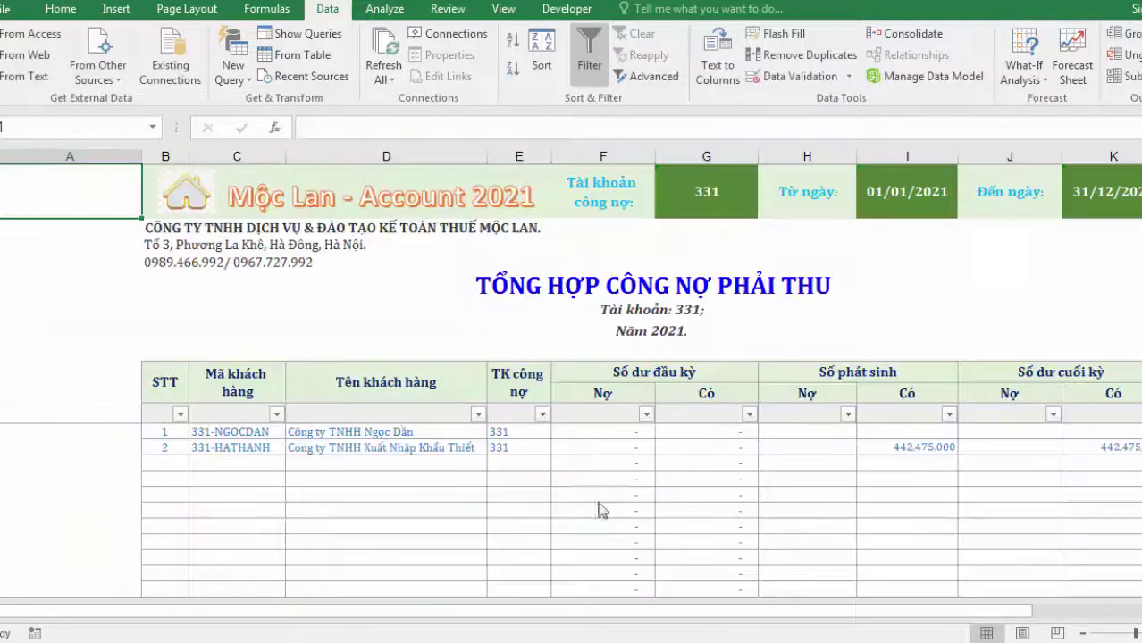
{"action": "left_click", "coordinate": [622, 498]}
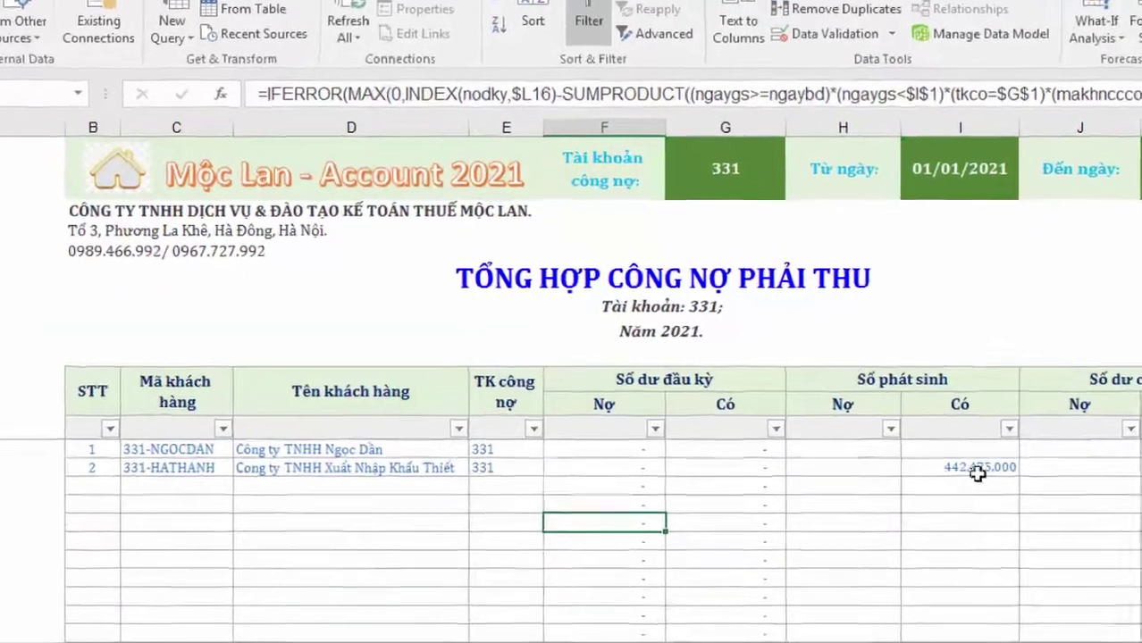
{"action": "left_click", "coordinate": [928, 447]}
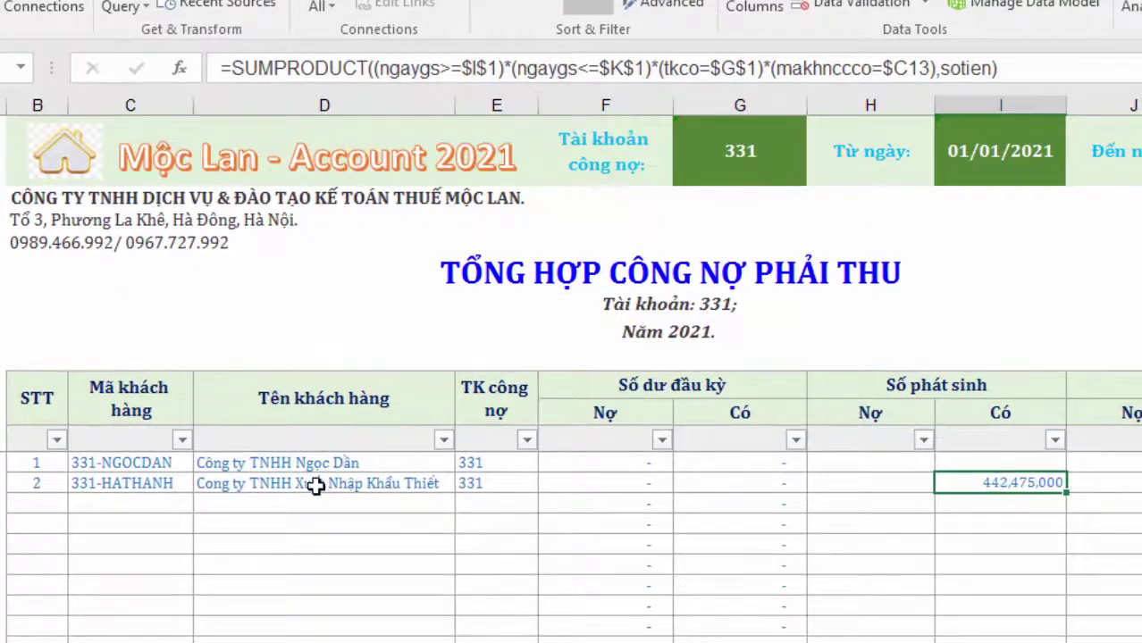
{"action": "left_click", "coordinate": [166, 489]}
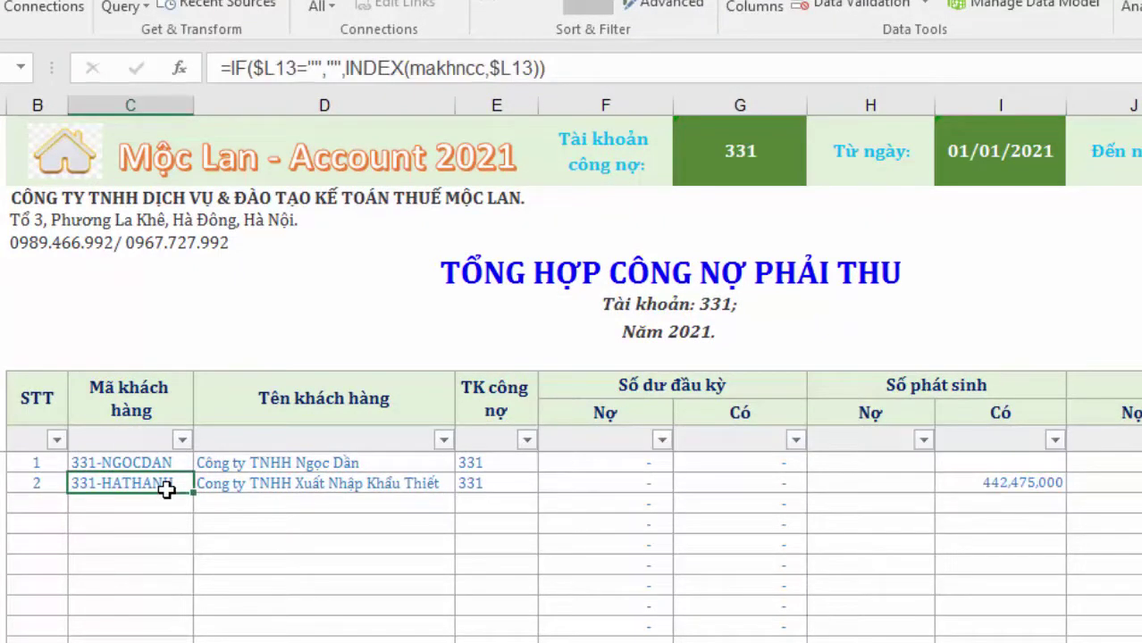
{"action": "left_click", "coordinate": [1026, 490]}
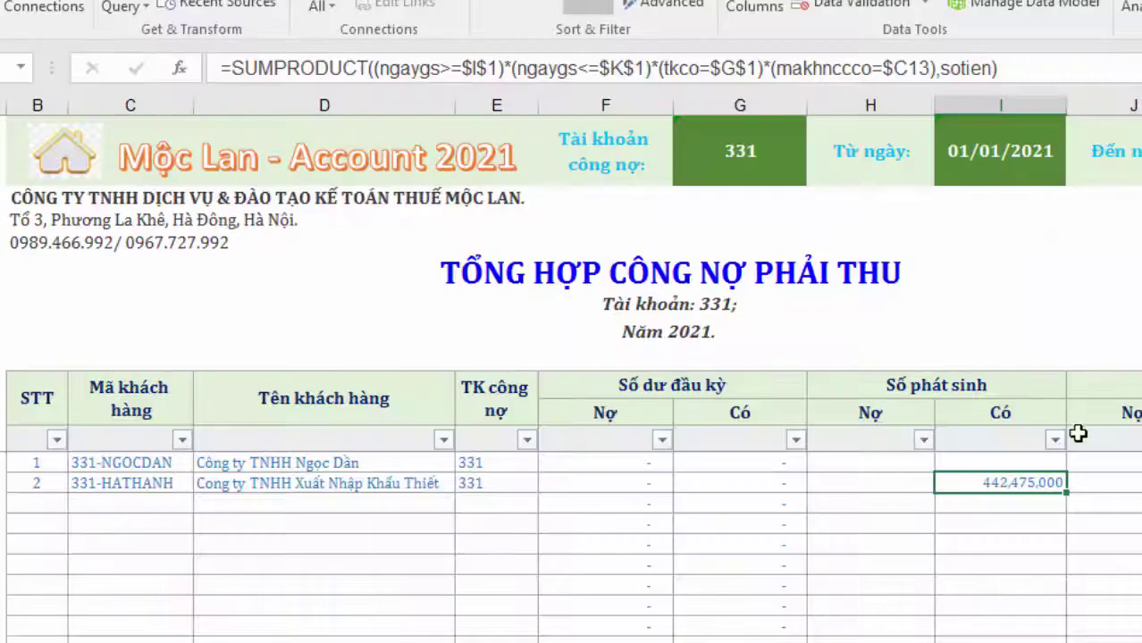
{"action": "key", "text": "Right"}
{"action": "key", "text": "Right"}
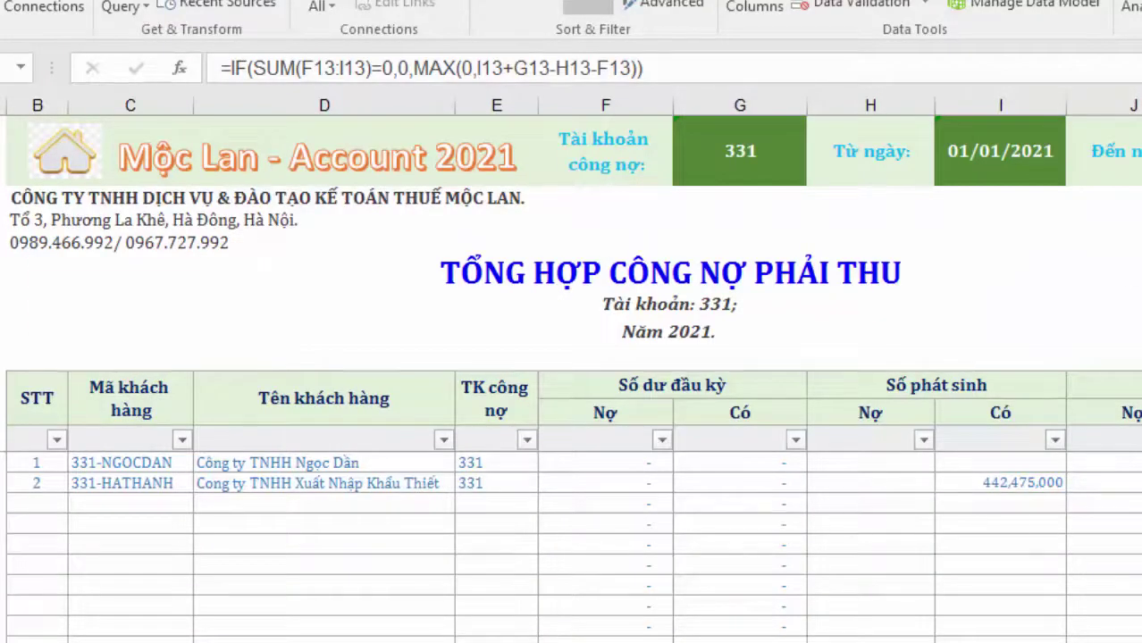
Reapply the Lọc filter on Phụ lục MV 02-1GTGT so invoice 0000112 appears, and check its value
{"action": "left_click", "coordinate": [58, 160]}
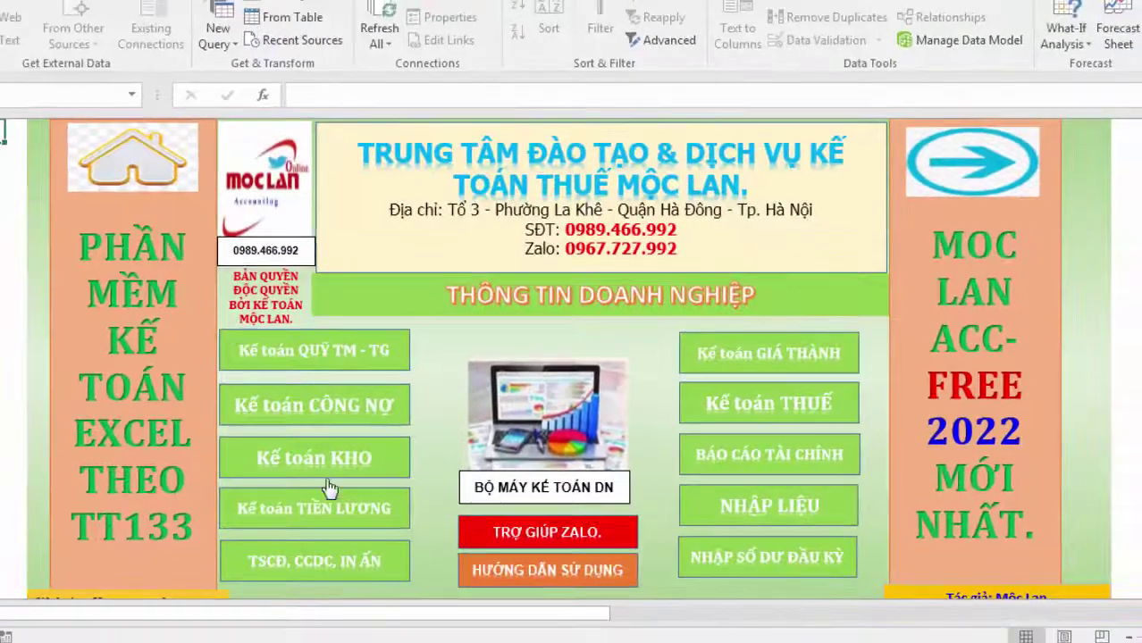
{"action": "left_click", "coordinate": [737, 413]}
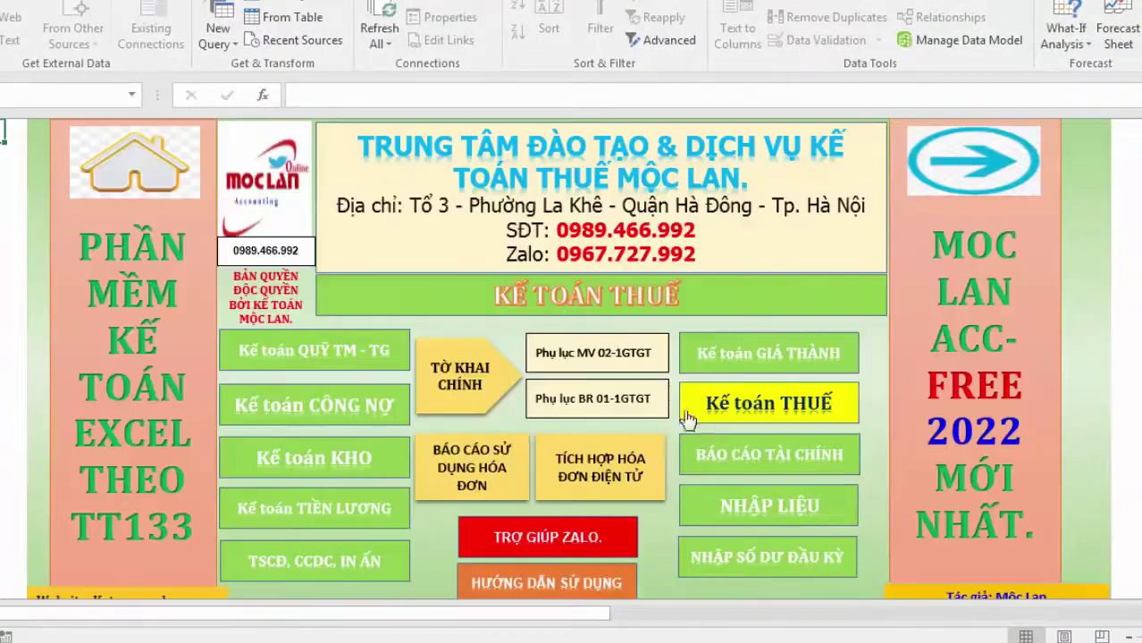
{"action": "left_click", "coordinate": [597, 358]}
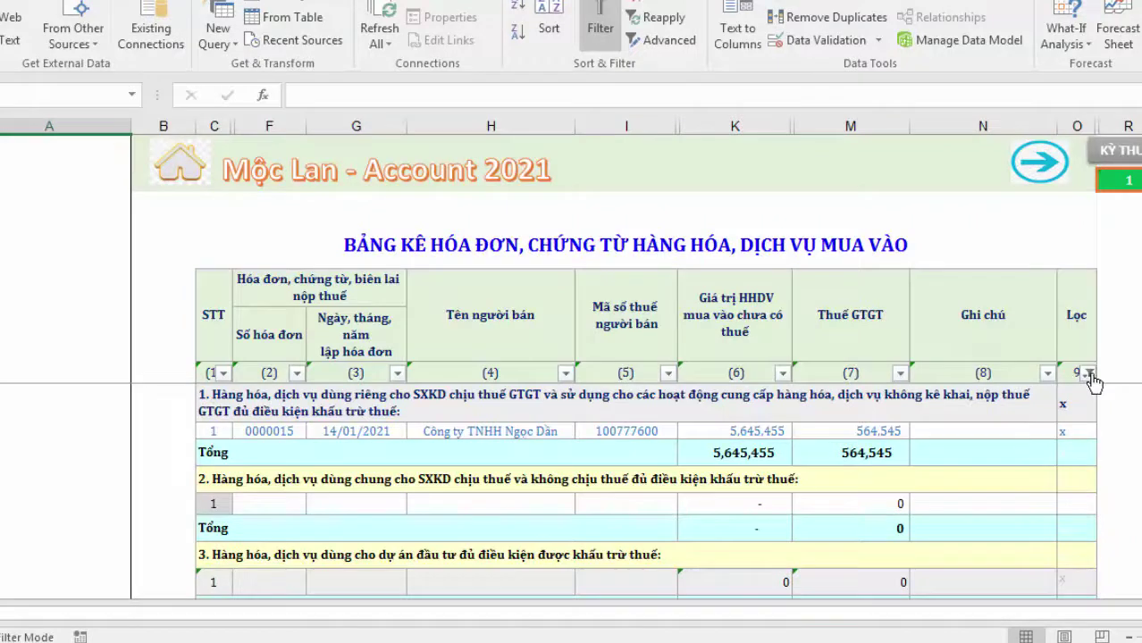
{"action": "left_click", "coordinate": [1088, 374]}
{"action": "left_click", "coordinate": [1137, 337]}
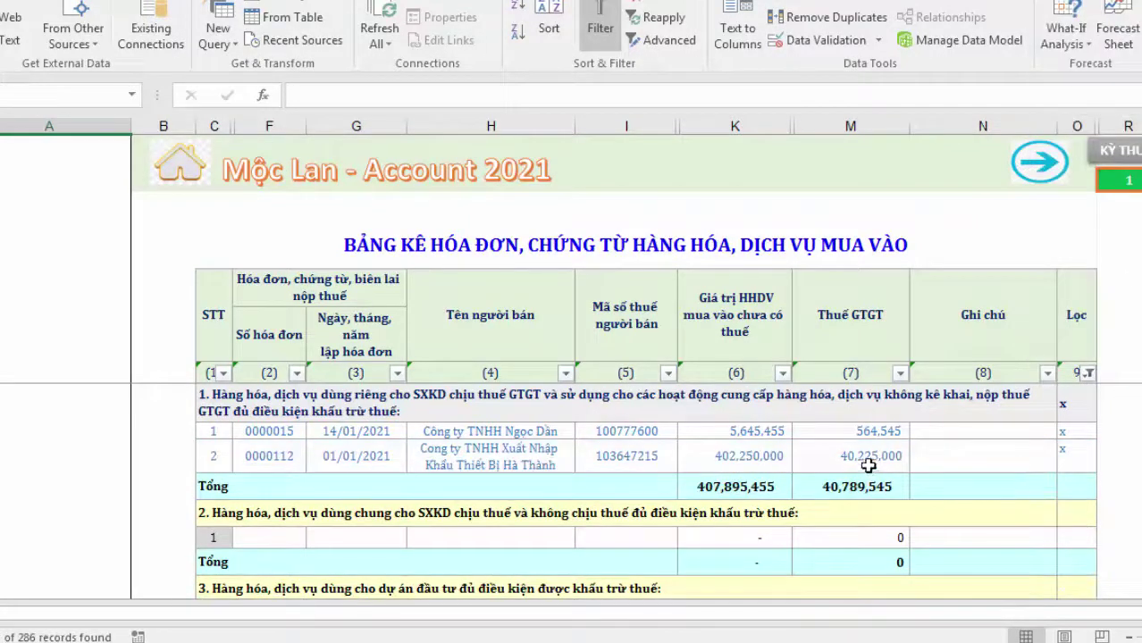
{"action": "left_click", "coordinate": [867, 461]}
{"action": "left_click", "coordinate": [394, 447]}
{"action": "left_click", "coordinate": [497, 459]}
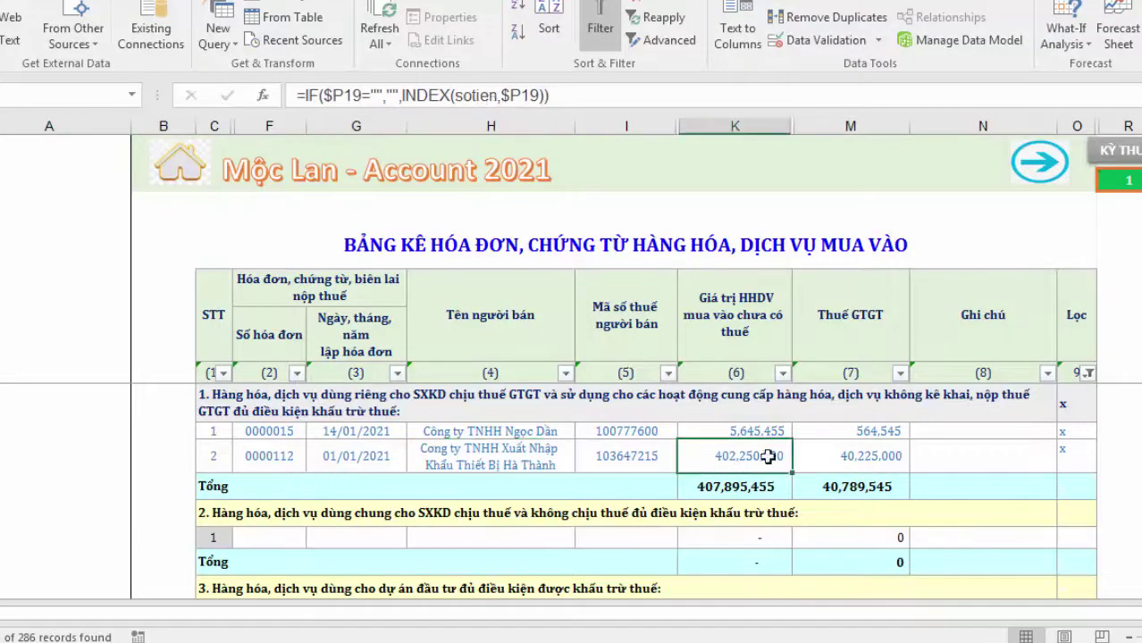
Check TỜ KHAI CHÍNH shows purchases 407,895,455 and input VAT 40,789,545, then return home
{"action": "left_click", "coordinate": [207, 163]}
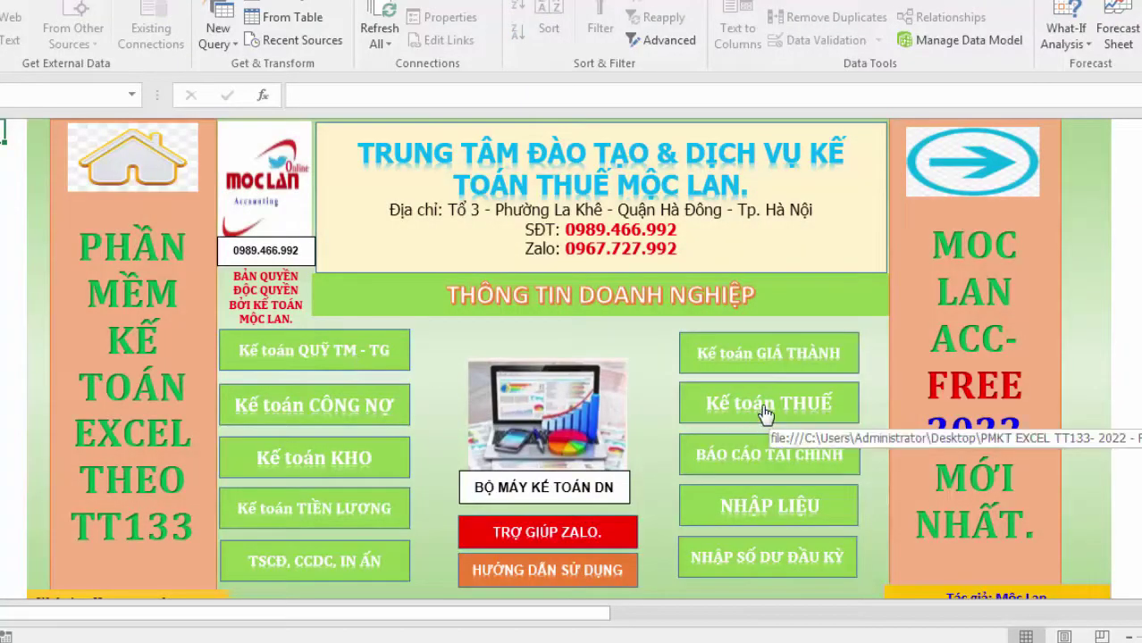
{"action": "left_click", "coordinate": [762, 420]}
{"action": "left_click", "coordinate": [476, 379]}
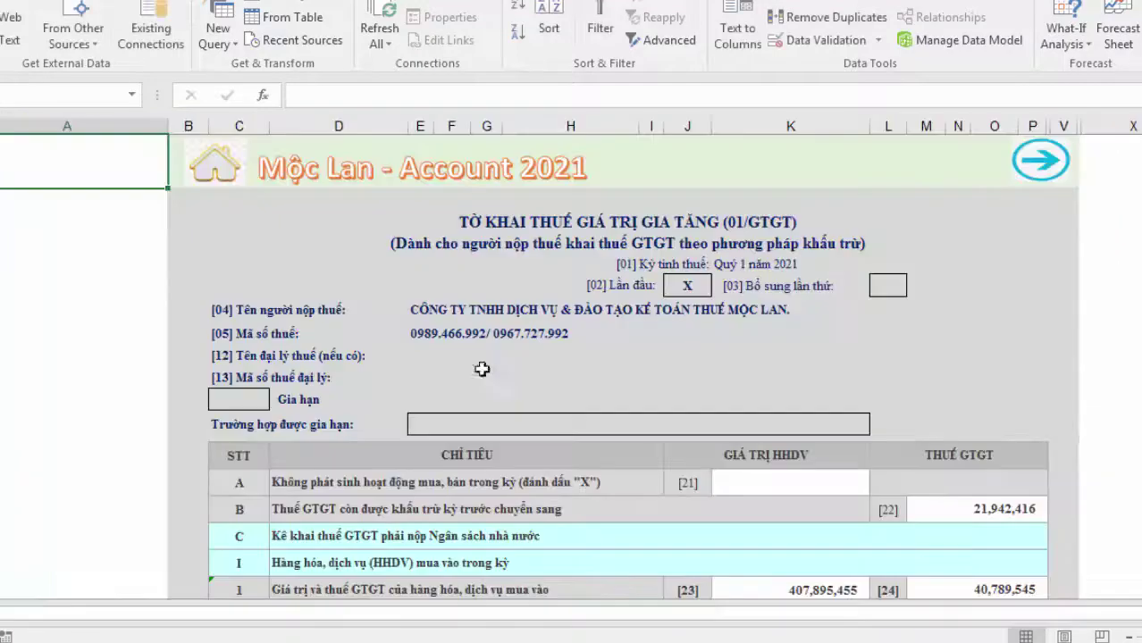
{"action": "scroll", "coordinate": [959, 490], "scroll_direction": "down", "scroll_amount": 5}
{"action": "left_click", "coordinate": [972, 290]}
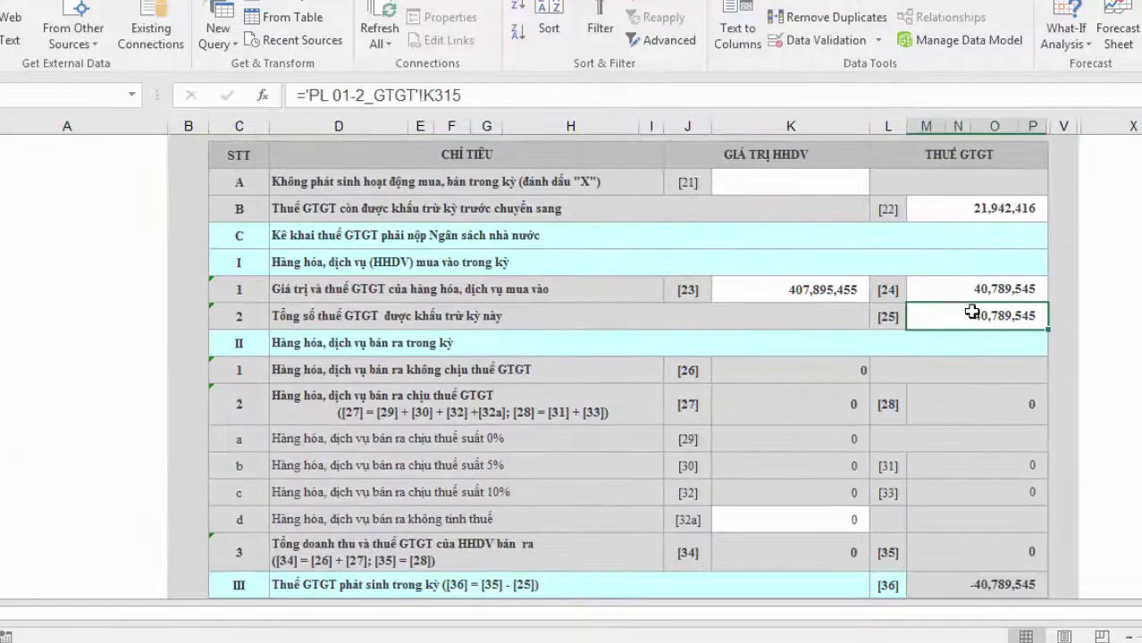
{"action": "scroll", "coordinate": [900, 408], "scroll_direction": "up", "scroll_amount": 2}
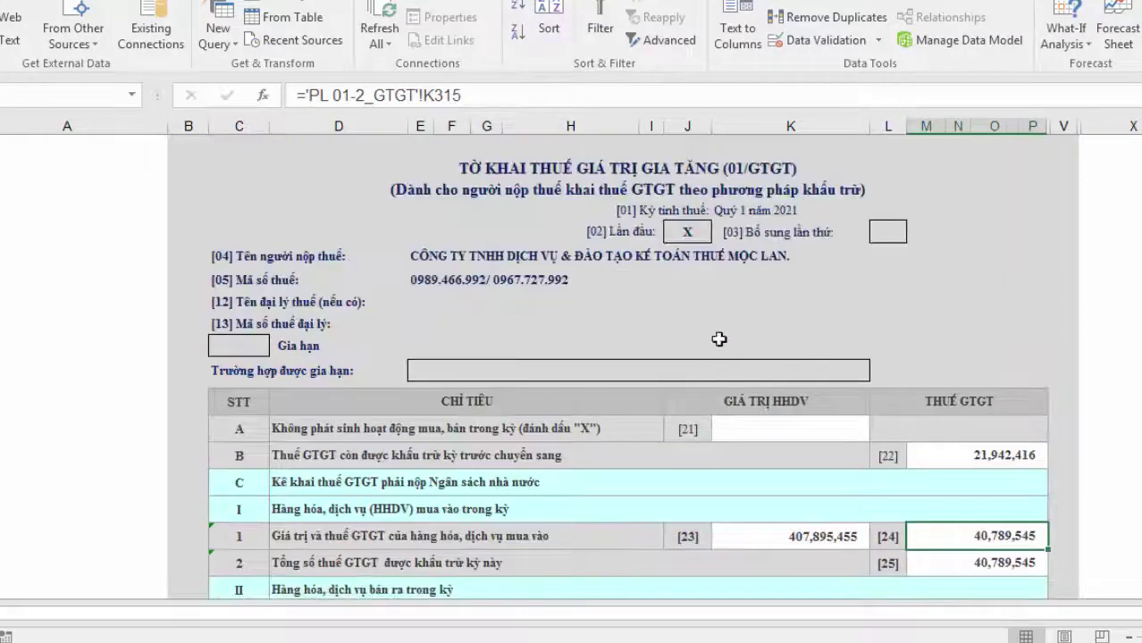
{"action": "scroll", "coordinate": [721, 334], "scroll_direction": "up", "scroll_amount": 2}
{"action": "left_click", "coordinate": [215, 168]}
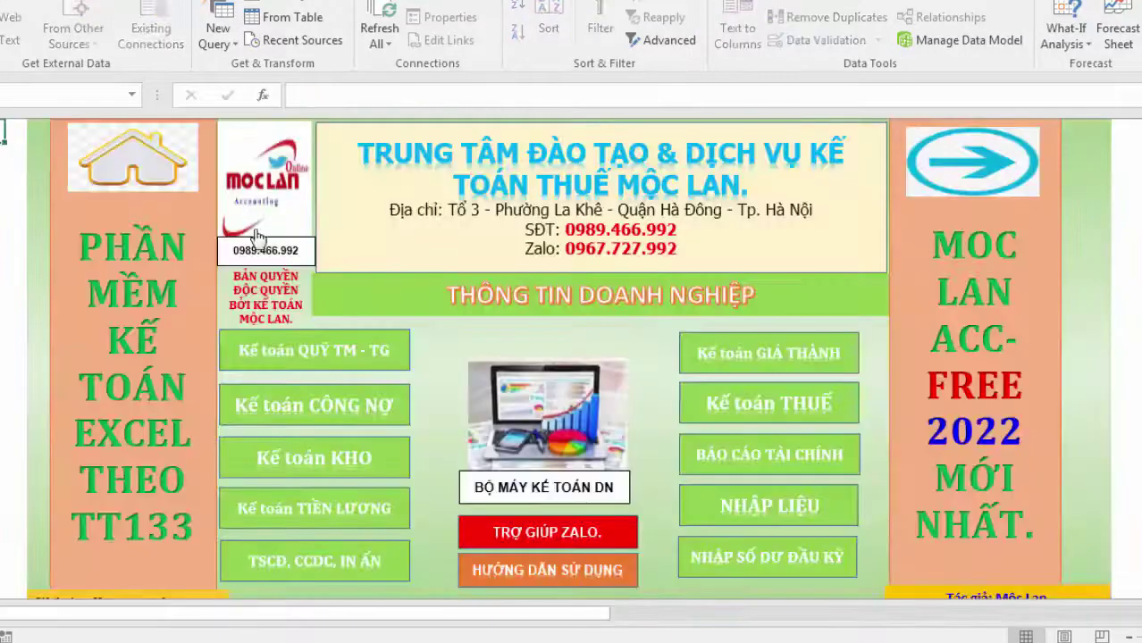